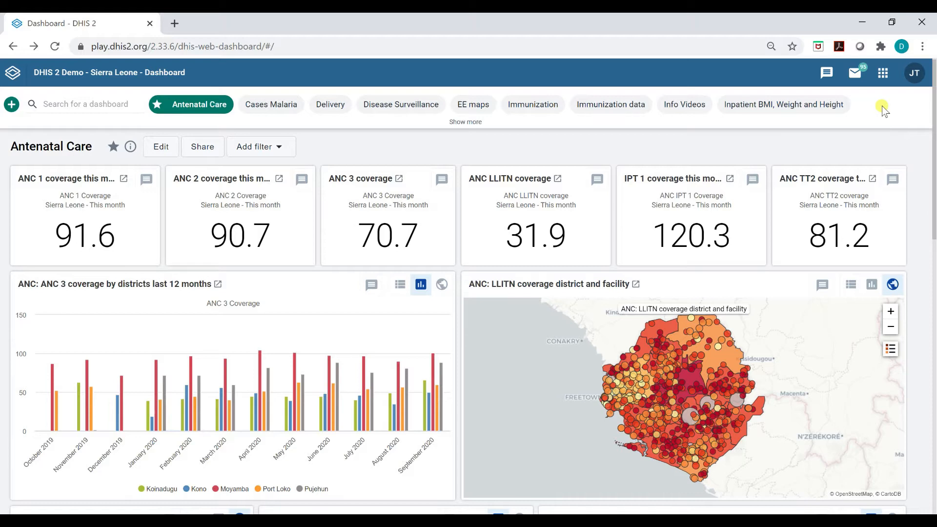
- Find the Alma Export app with the search term "ALMA export" and open it
click(885, 76)
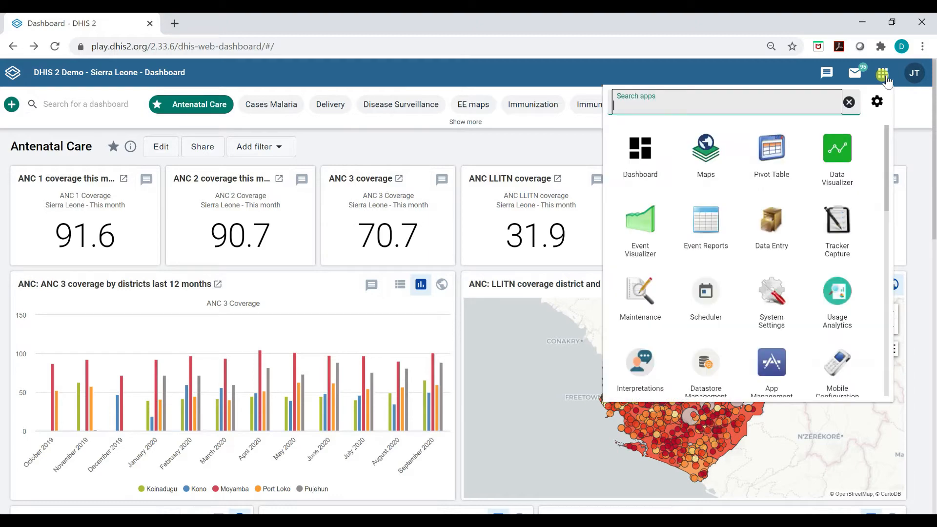
text(ALMA export)
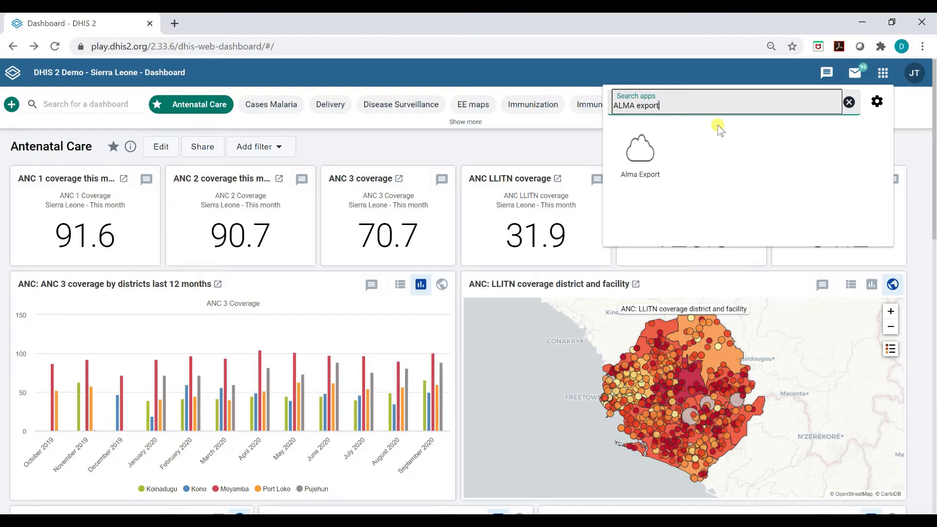
click(640, 166)
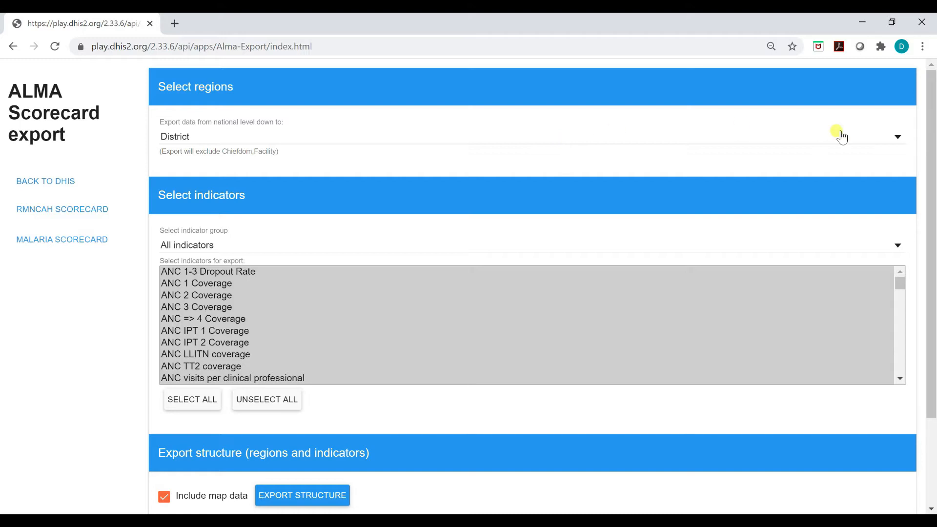
- Set the export to go from national level down to Facility and choose the RMNCAH Scorecard indicator group
click(898, 139)
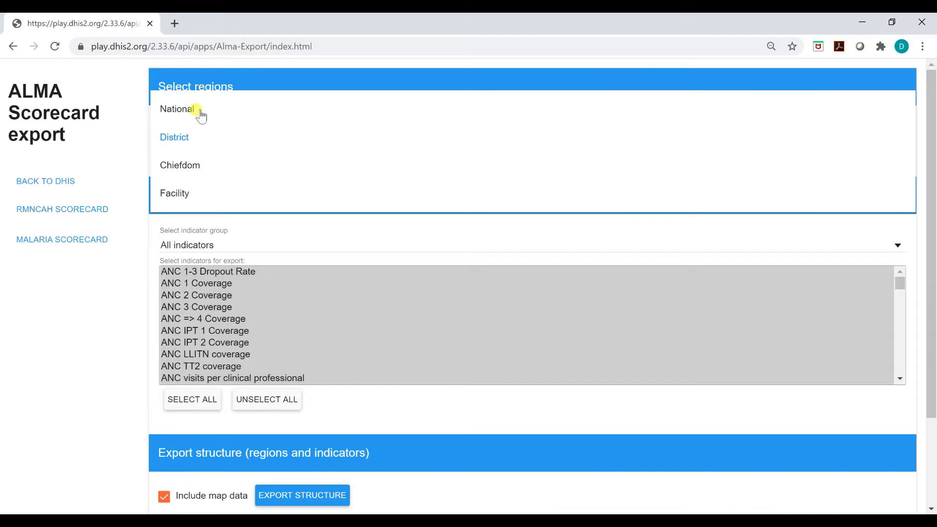
click(200, 194)
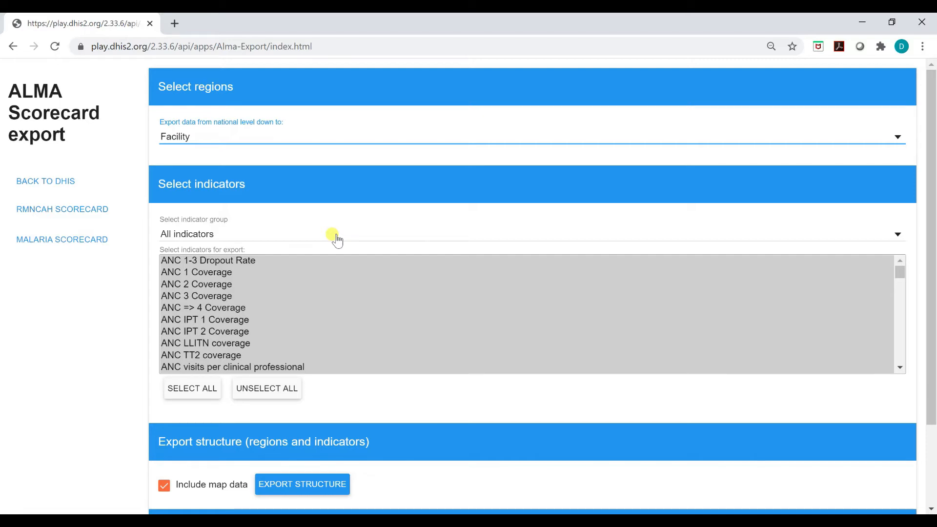
click(900, 239)
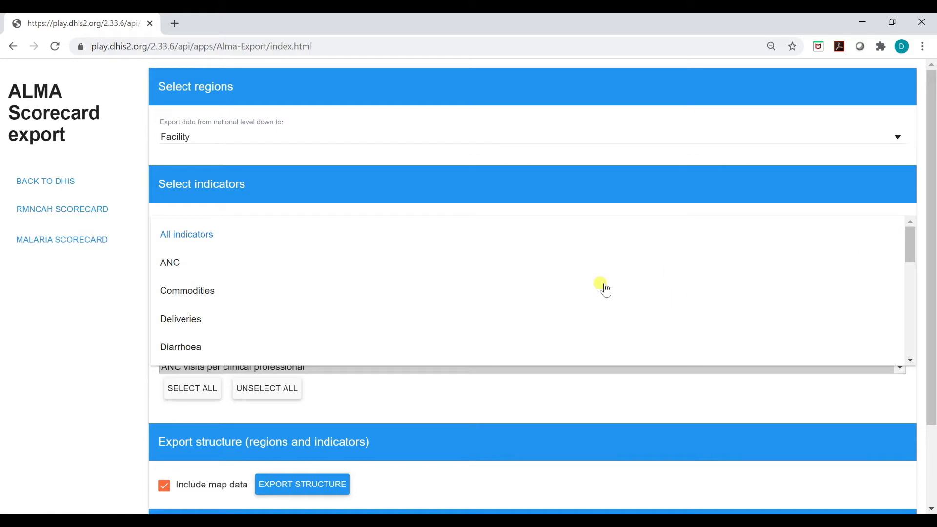
scroll(489, 312, down, 3)
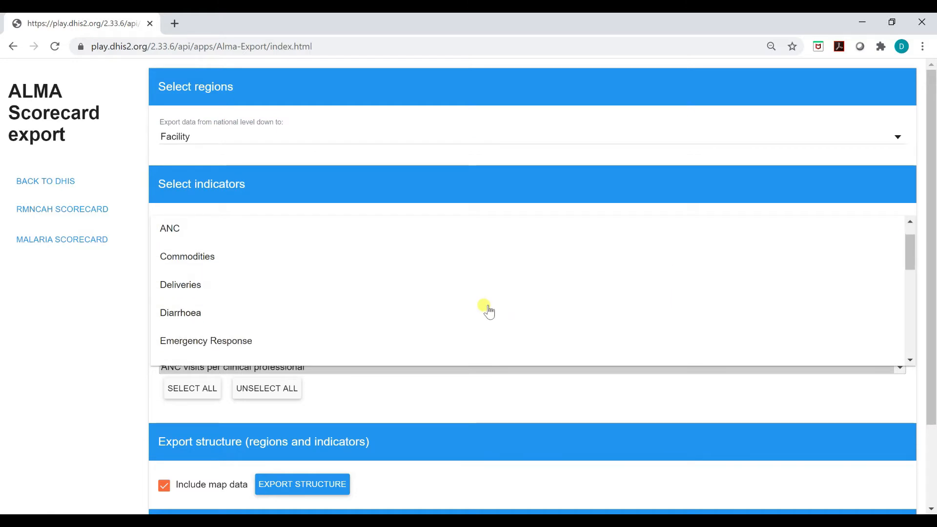
scroll(489, 311, down, 5)
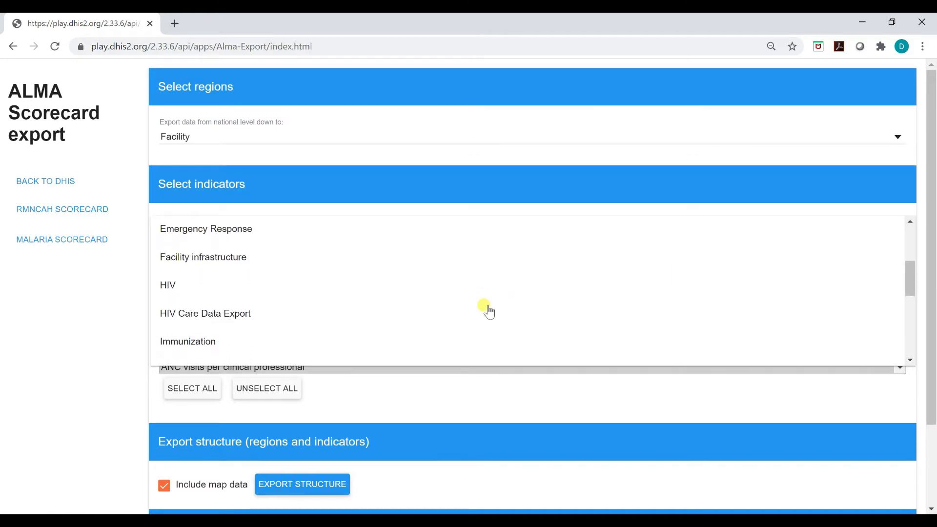
scroll(488, 312, down, 5)
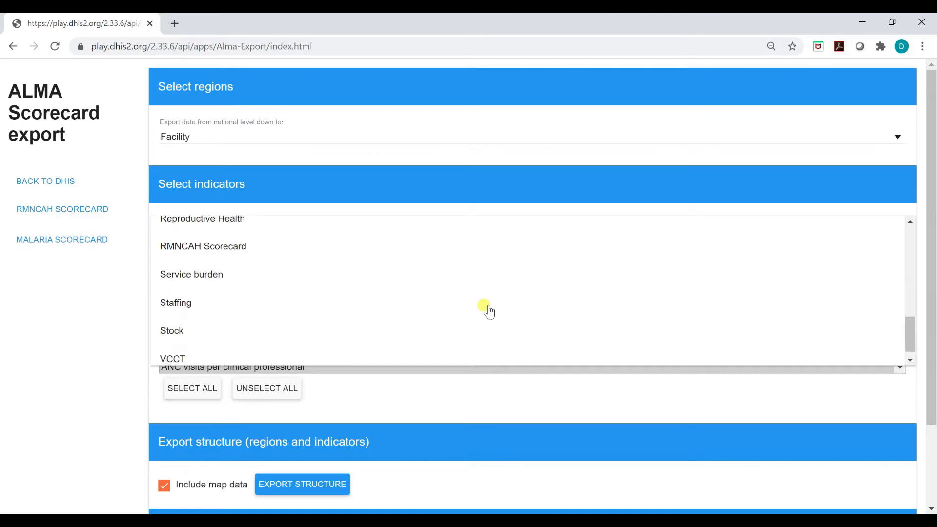
click(237, 249)
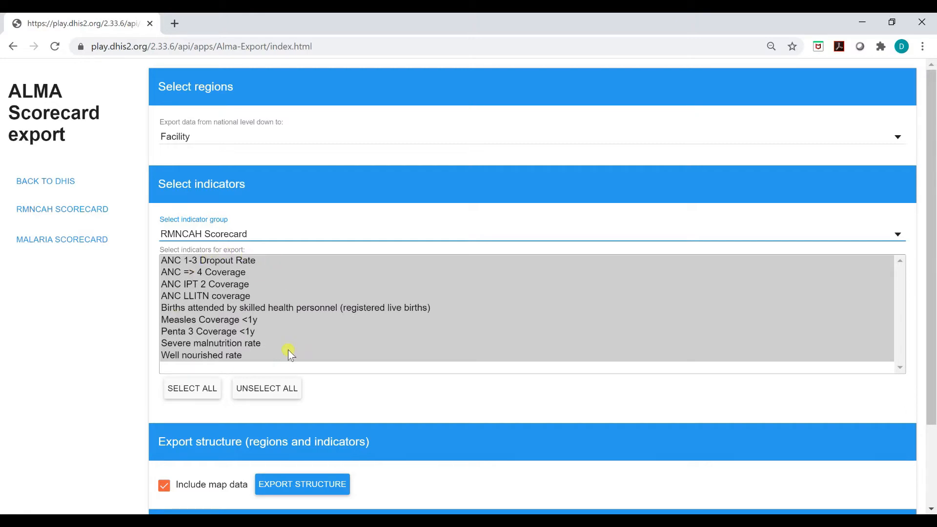
- Select only ANC 1-3 Dropout Rate, ANC IPT 2 Coverage, Births attended by skilled health personnel, Penta 3 Coverage <1y and Well nourished rate for export
click(200, 391)
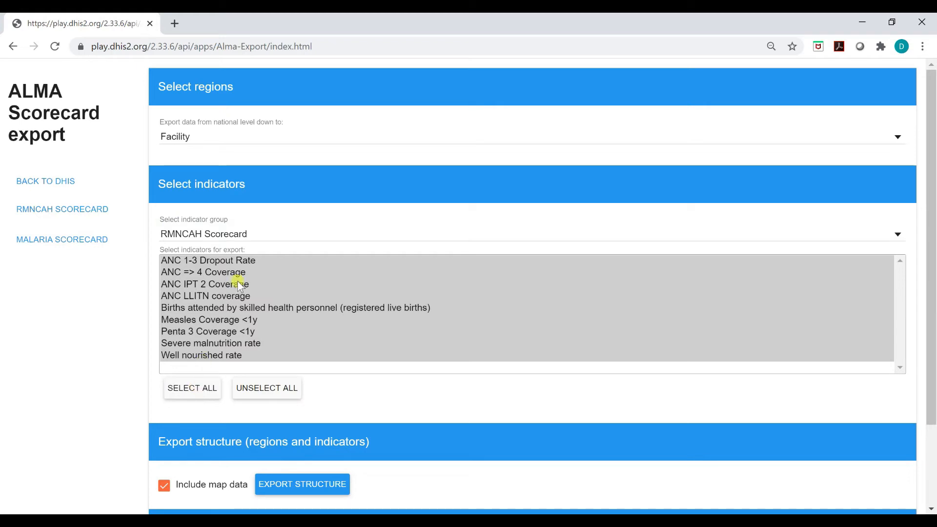
click(251, 262)
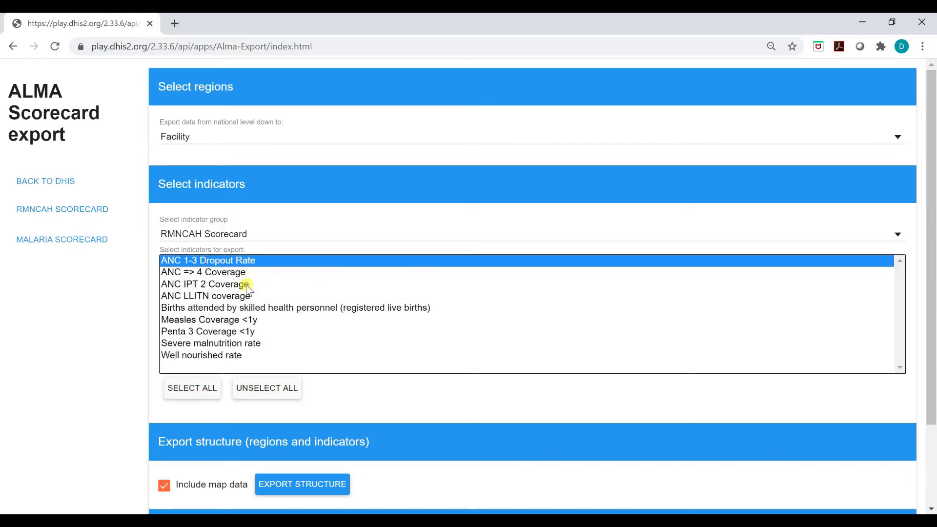
ctrl+click(248, 287)
ctrl+click(232, 310)
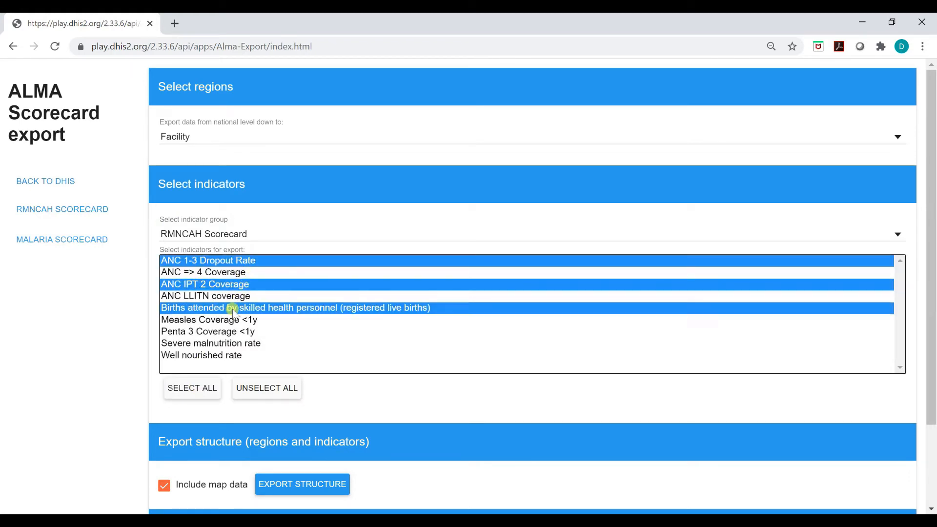
ctrl+click(224, 334)
ctrl+click(211, 357)
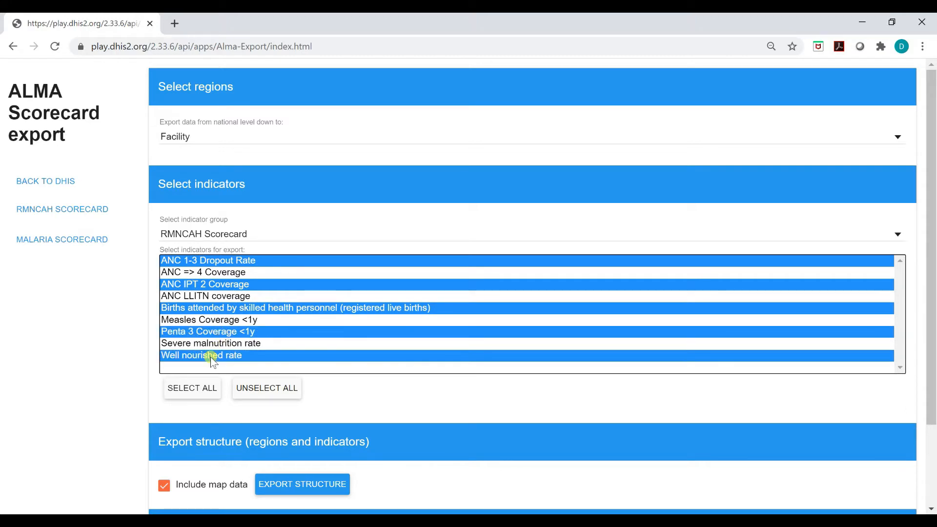
- Select all indicators of the RMNCAH Scorecard group and export the structure with map data included
click(192, 395)
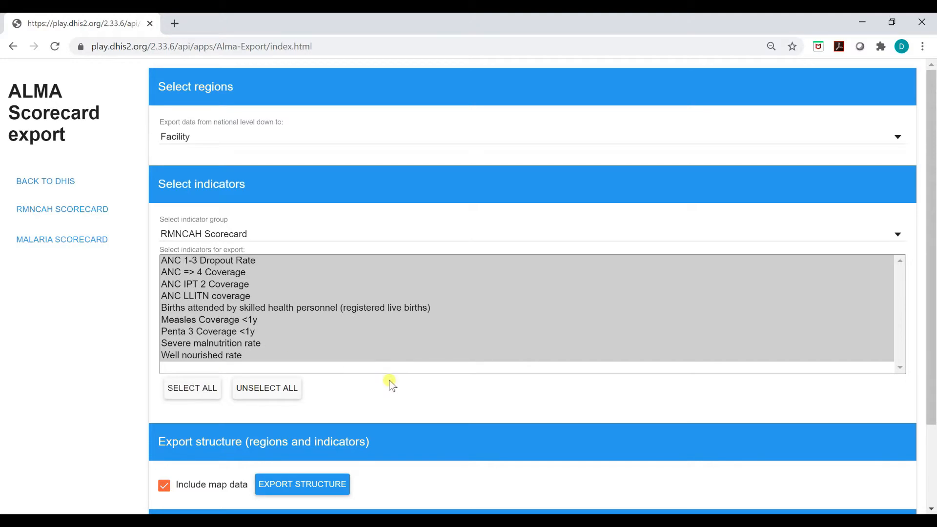
scroll(389, 383, down, 2)
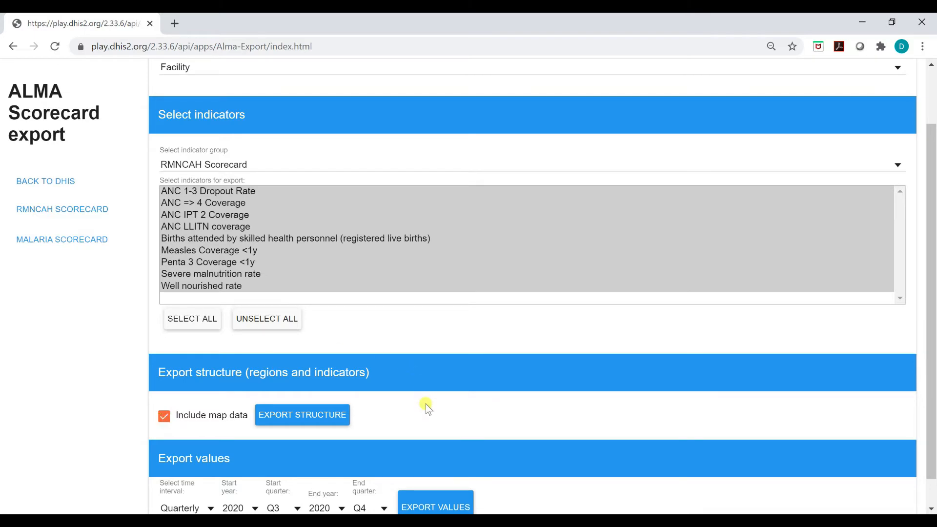
scroll(426, 405, up, 2)
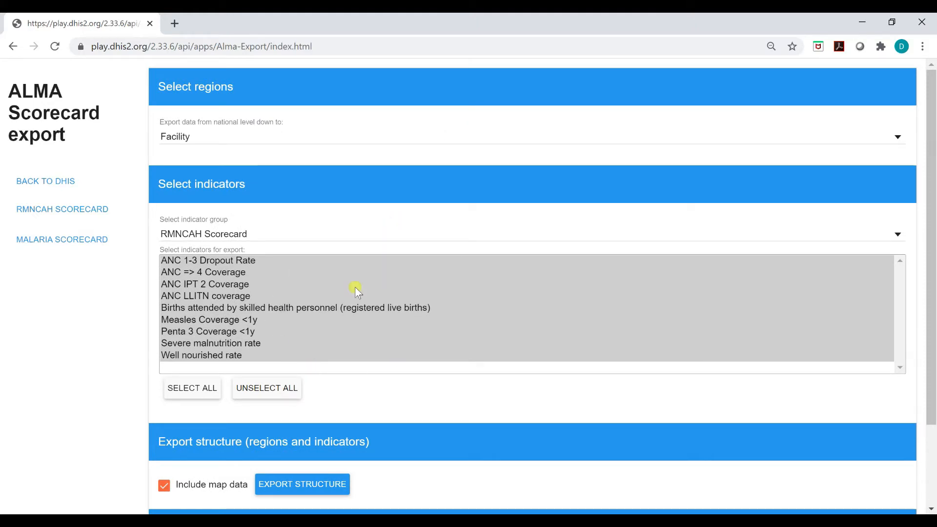
click(311, 489)
click(311, 486)
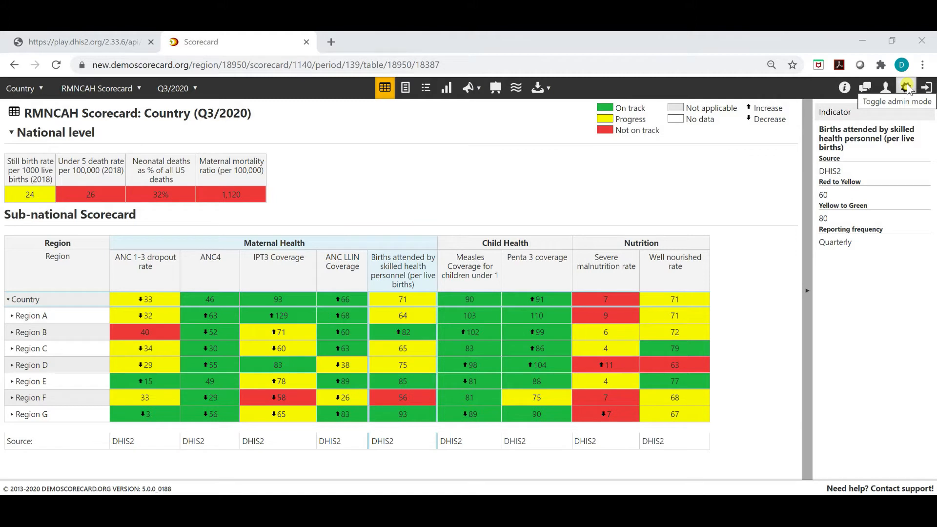
- In the Scorecard web platform, turn on admin mode and open the DHIS2 config import for the Country region
click(906, 88)
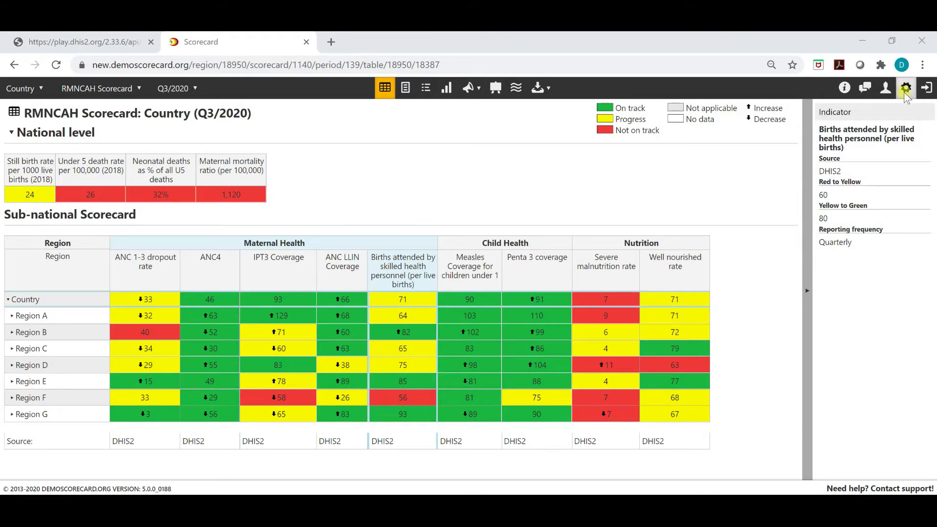
click(905, 92)
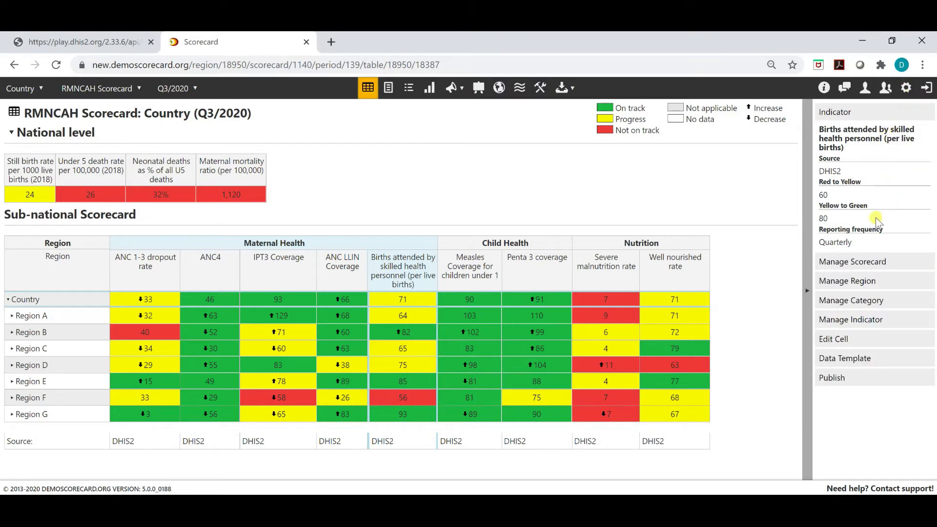
click(862, 281)
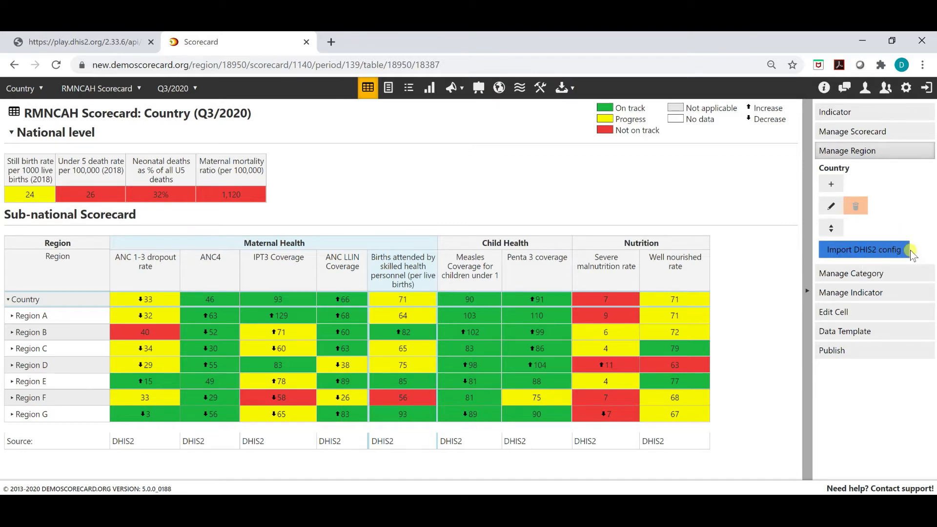
click(884, 253)
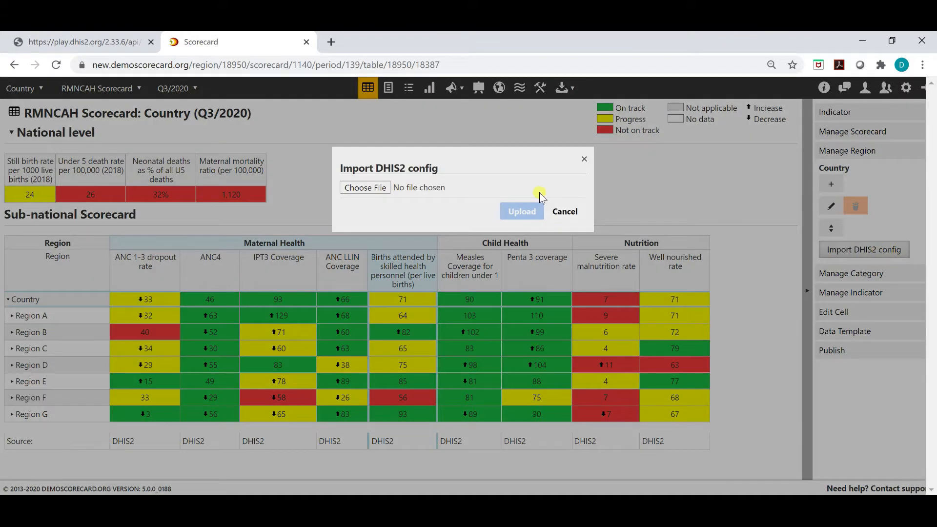
- Choose the file organisationUnits_indicators (3).json from Downloads and upload it as the DHIS2 config
click(372, 188)
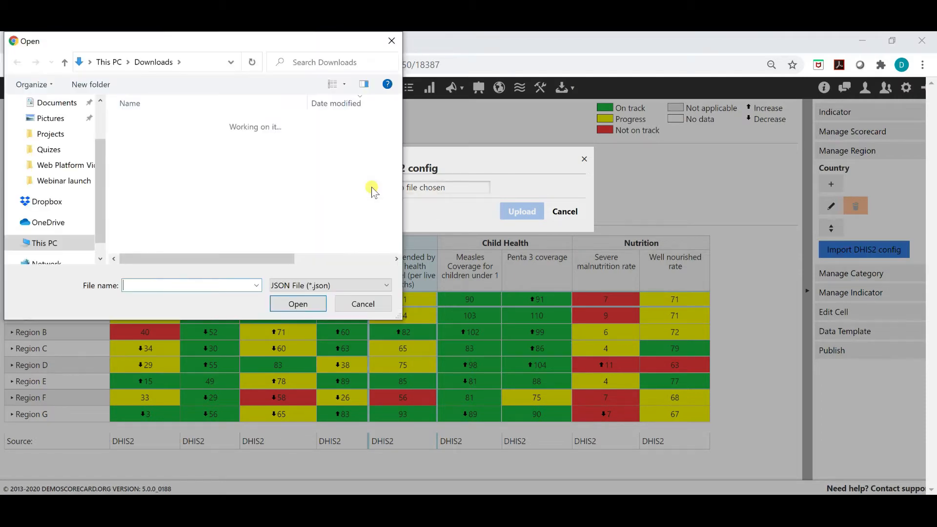
scroll(49, 152, up, 2)
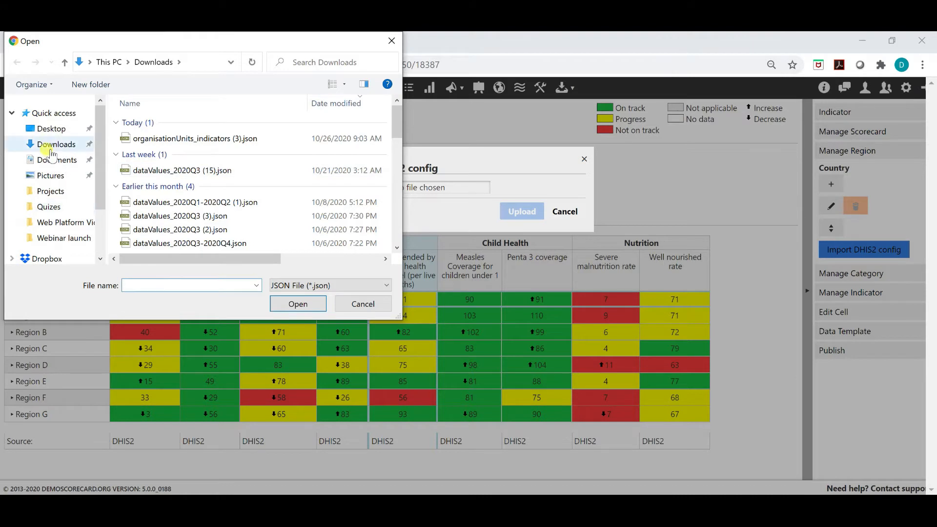
click(52, 145)
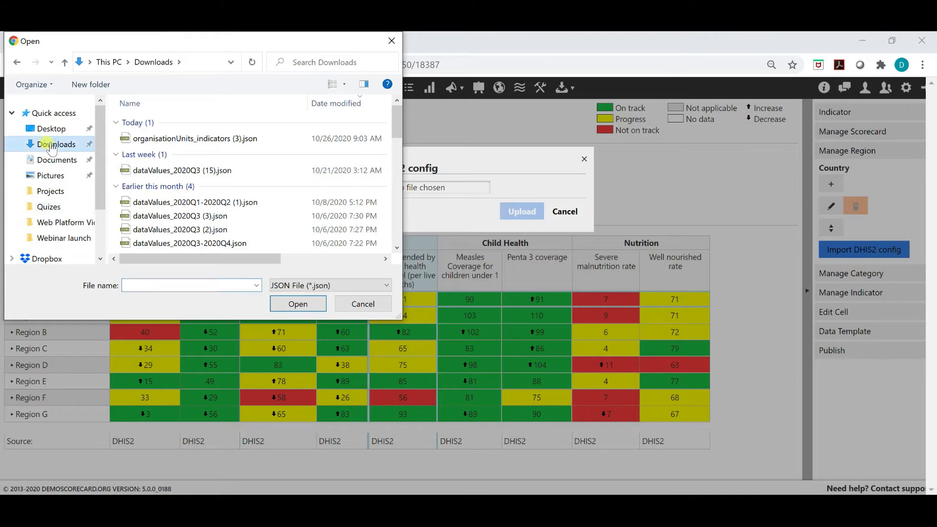
click(215, 139)
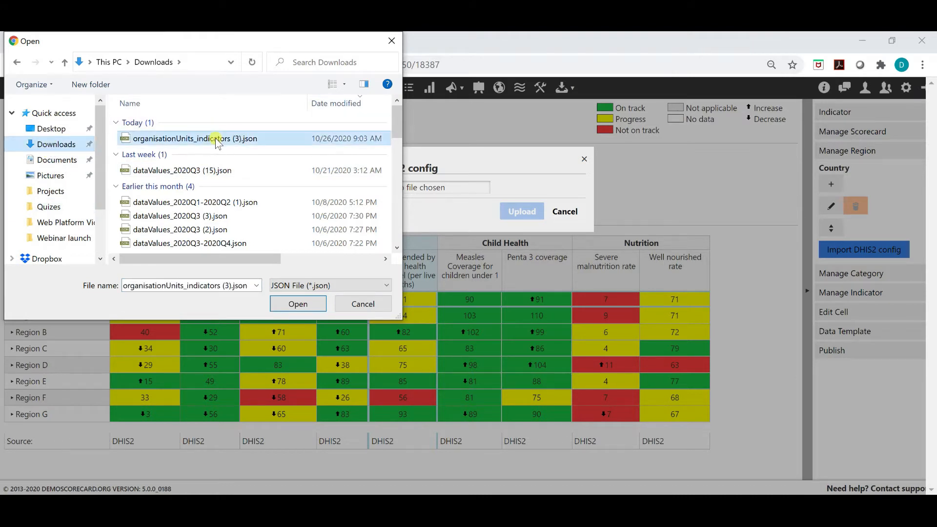
click(291, 305)
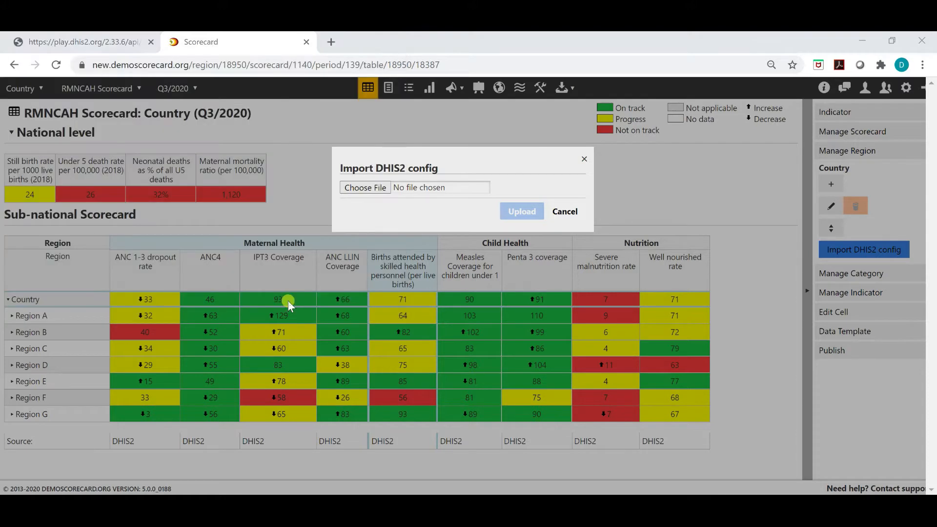
click(522, 210)
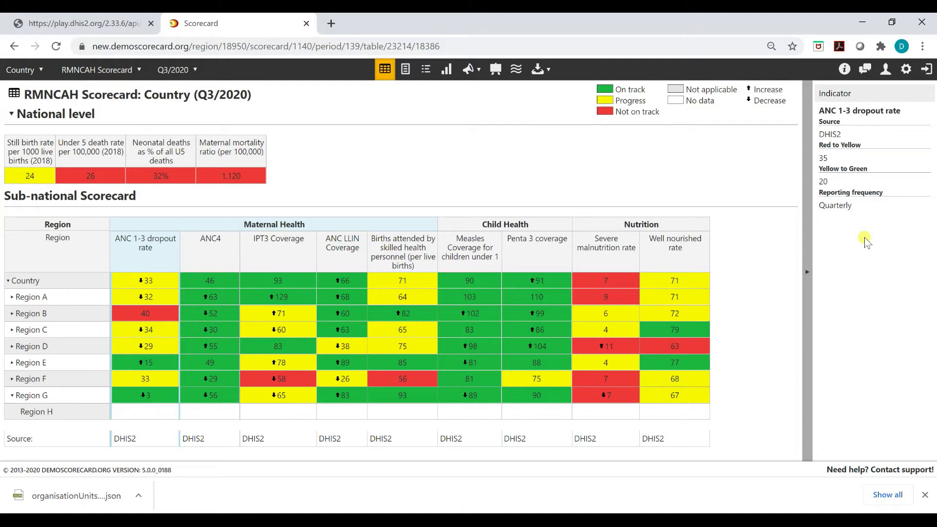
- Turn on admin mode and update Region H under Region G so its linked DHIS2 region is Langrama
click(903, 74)
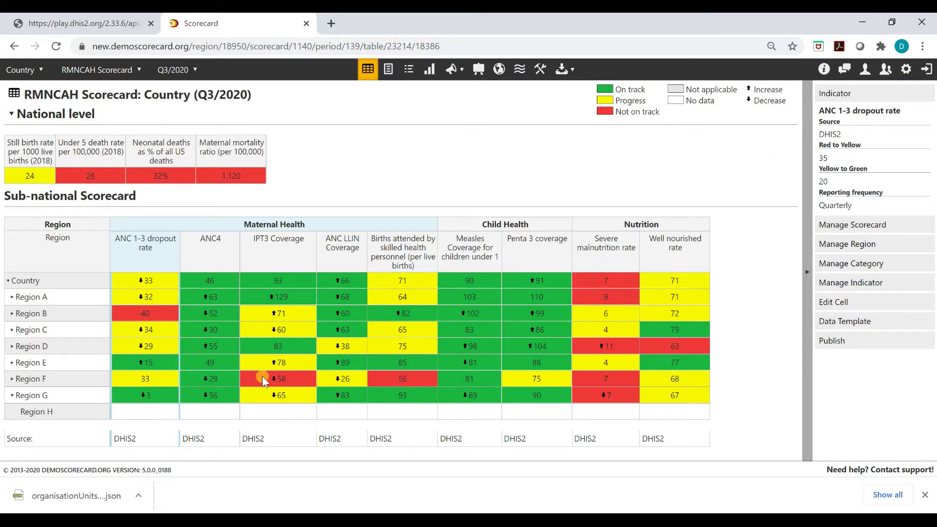
click(92, 408)
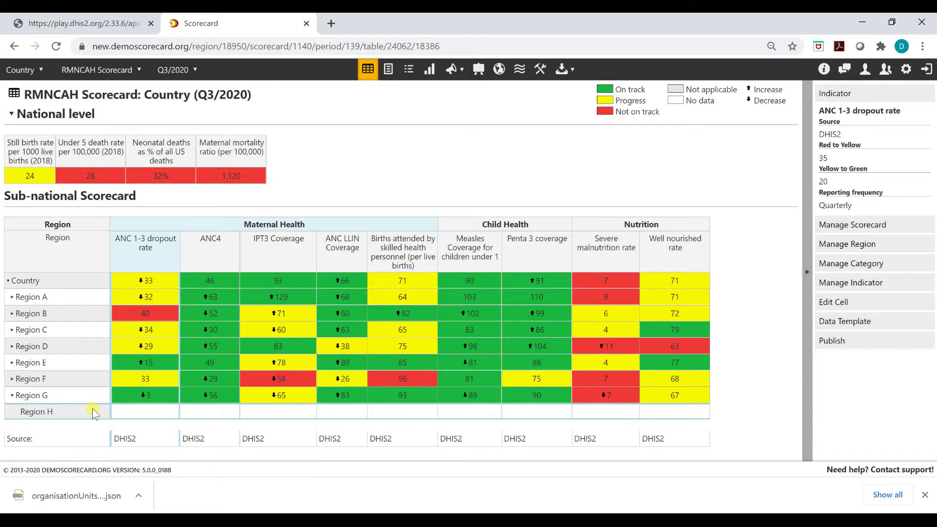
click(851, 245)
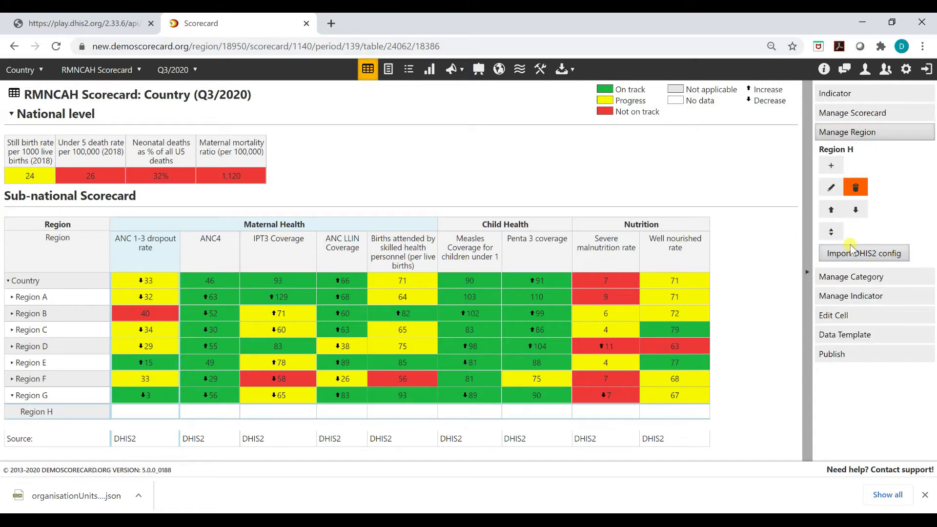
click(831, 188)
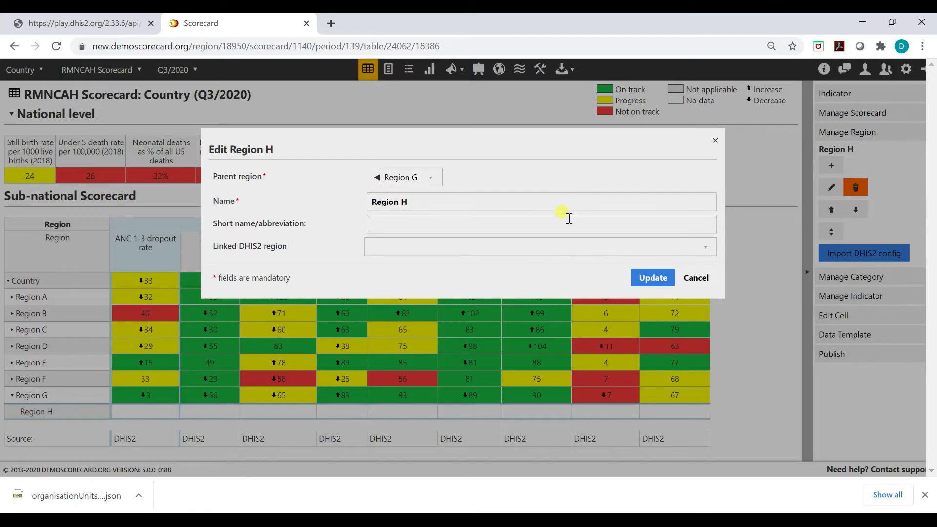
click(563, 247)
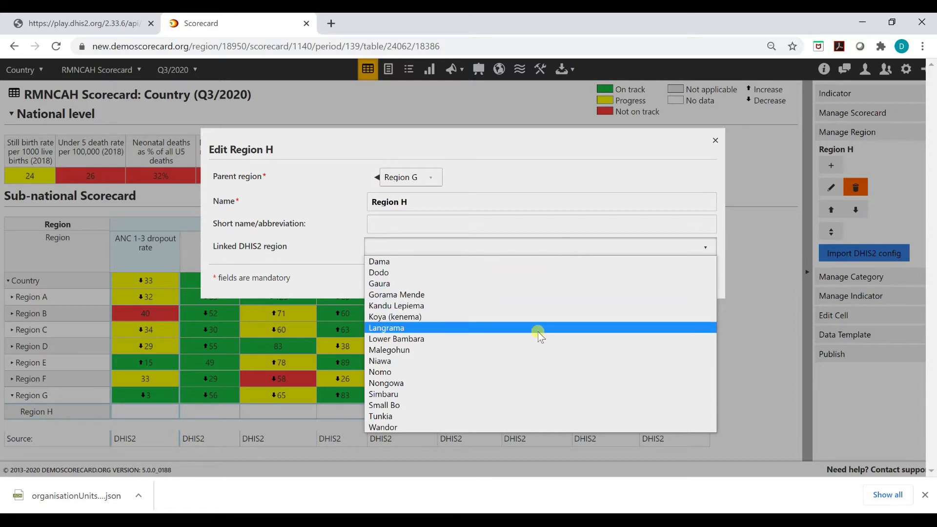
click(539, 334)
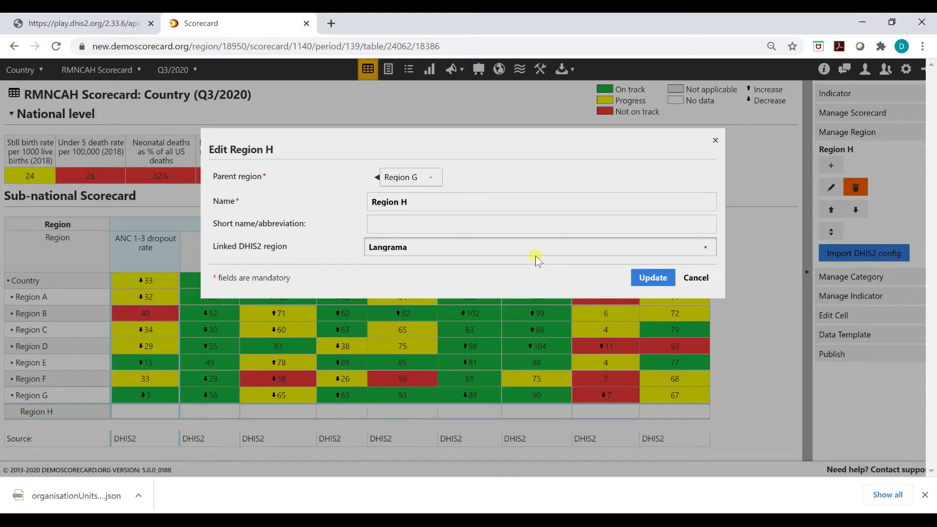
click(645, 277)
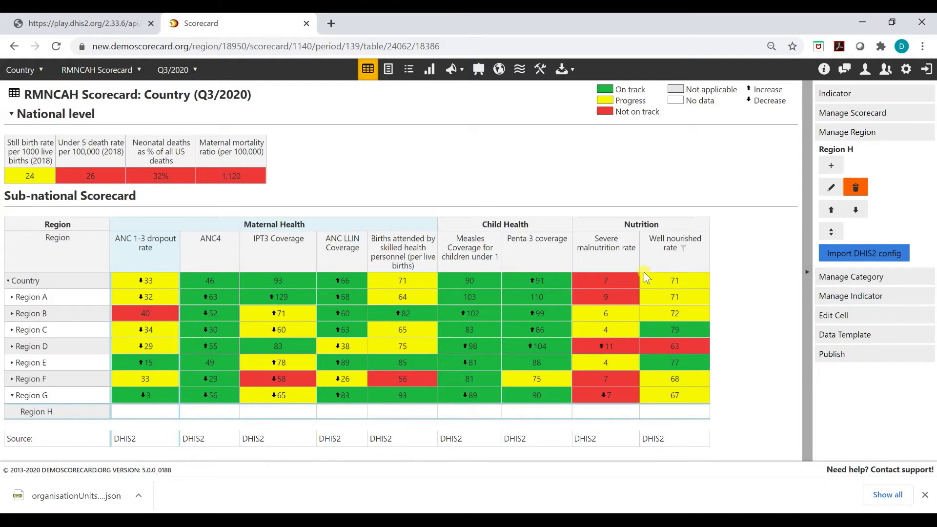
- Turn on admin mode and update the Penta 3 coverage indicator, keeping Penta 3 Coverage <1y as its linked DHIS2 indicator
click(92, 300)
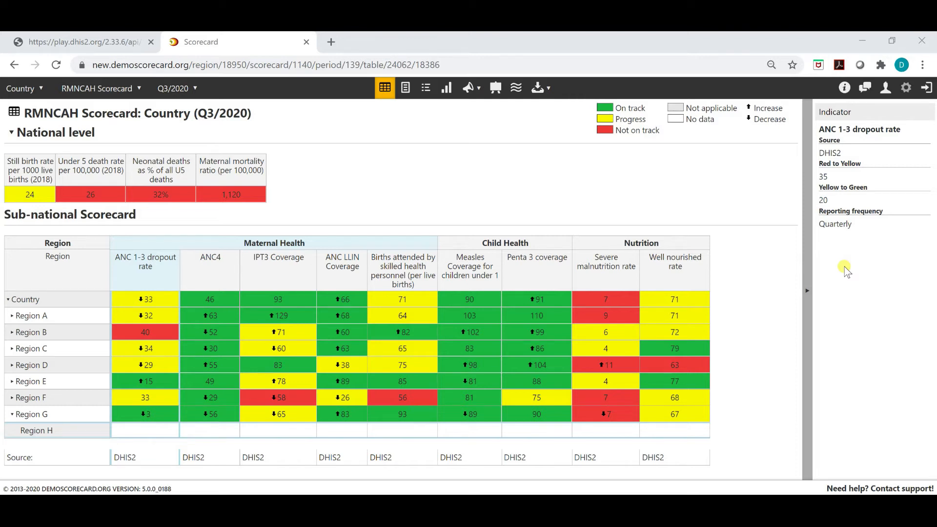
click(906, 87)
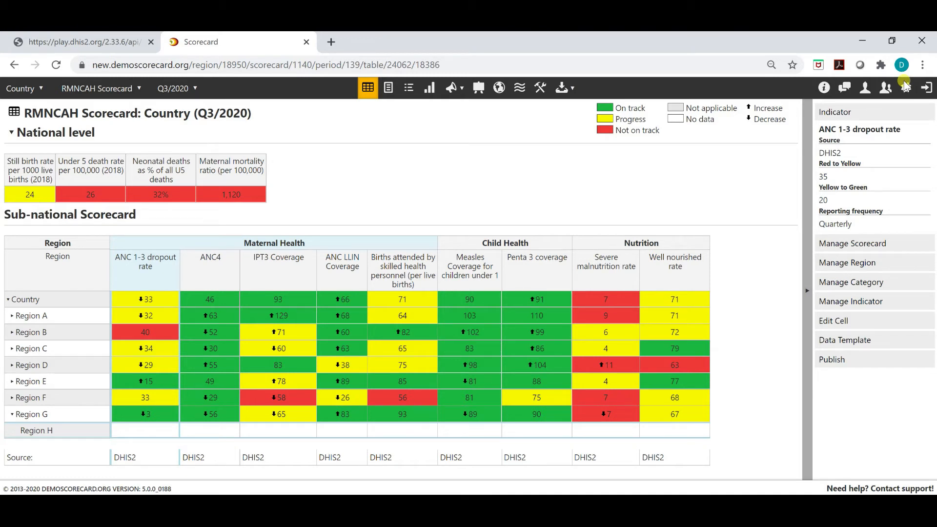
click(561, 303)
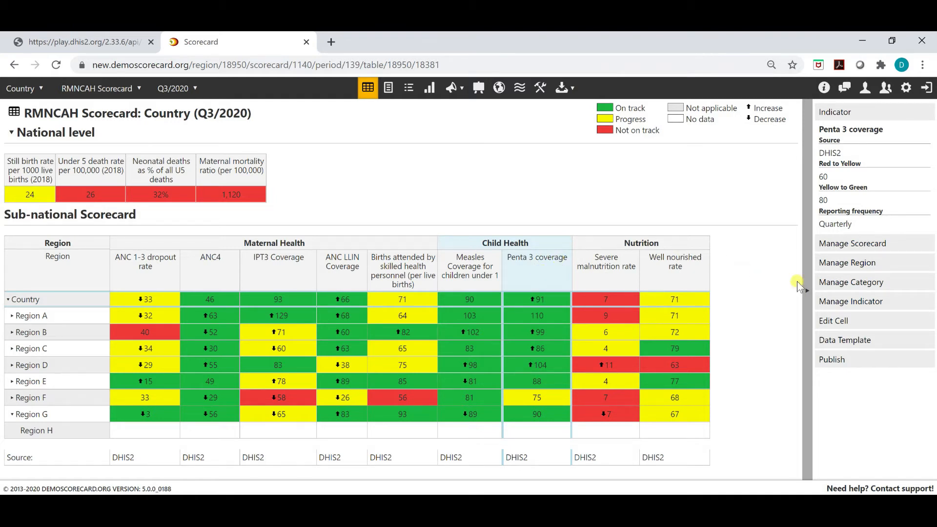
click(891, 299)
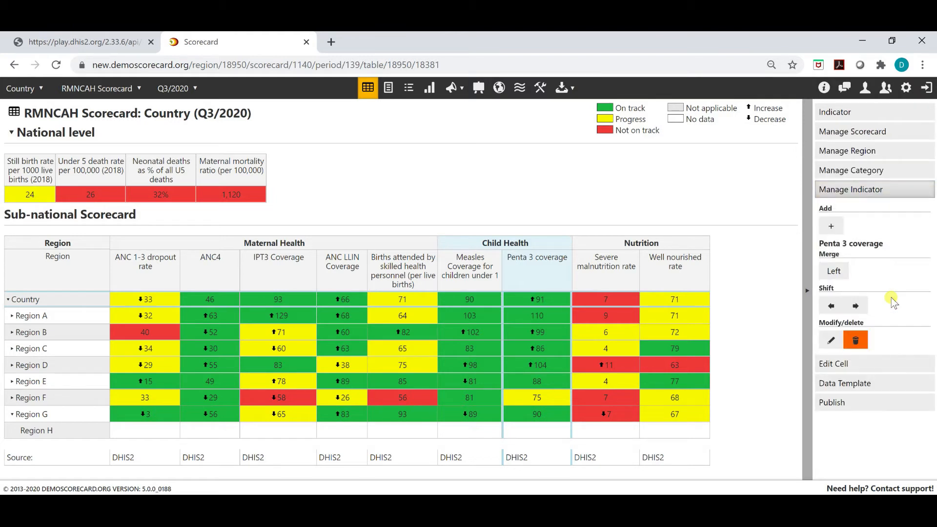
click(832, 341)
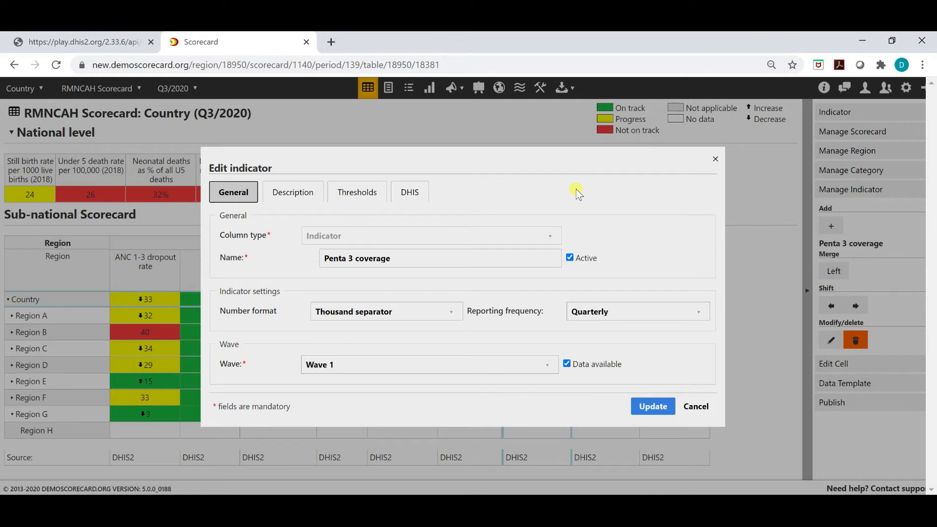
click(415, 193)
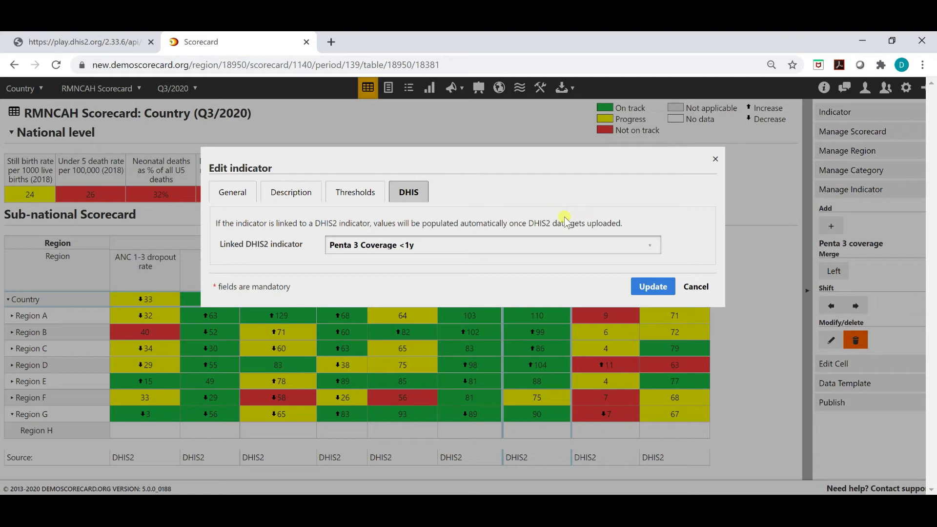
click(648, 244)
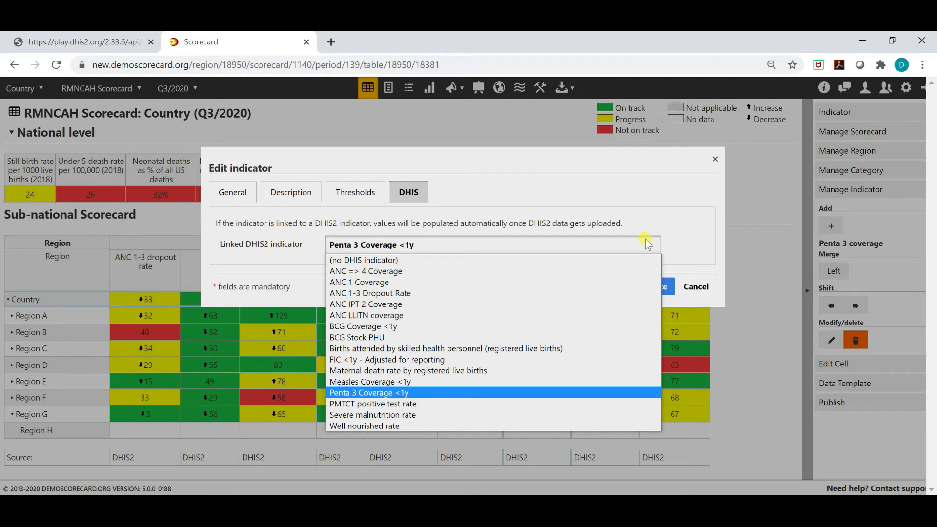
click(650, 209)
click(647, 287)
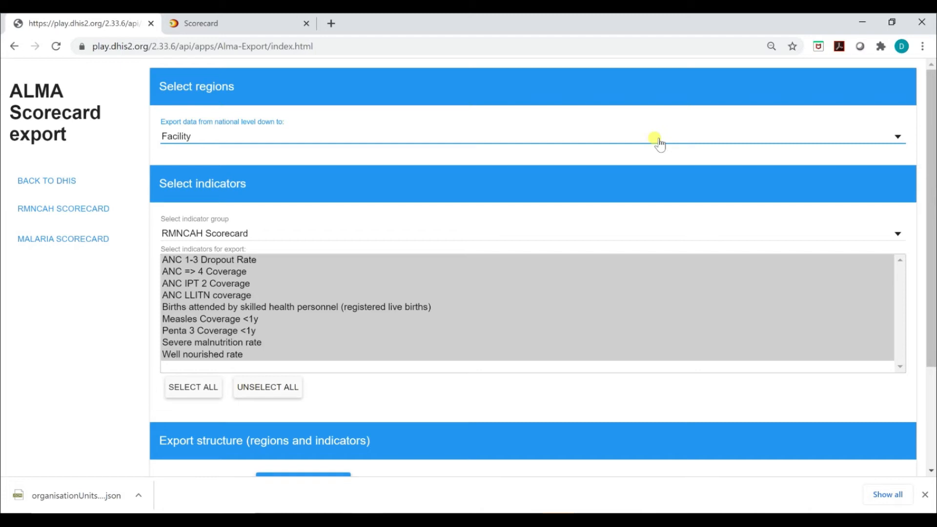
- In the ALMA Scorecard export in DHIS2, keep the region level at Facility and choose the RMNCAH Scorecard indicator group
click(223, 140)
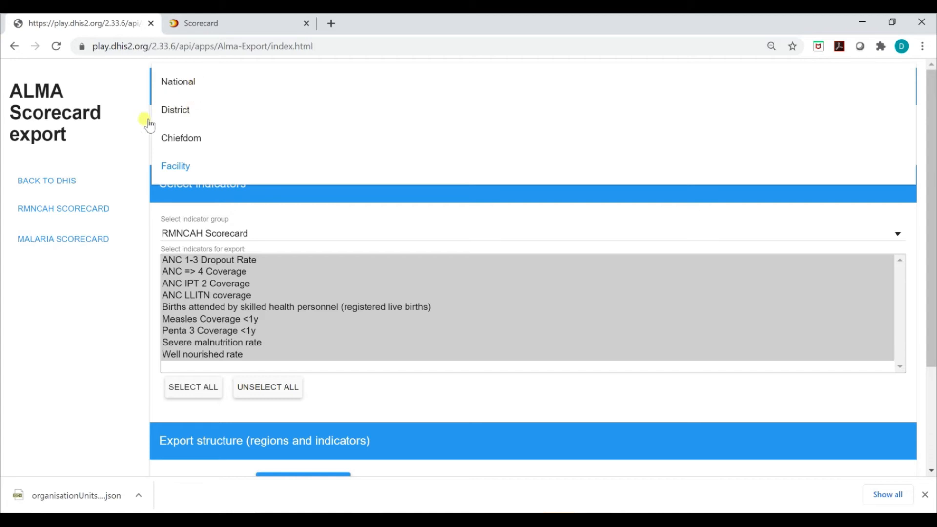
click(134, 127)
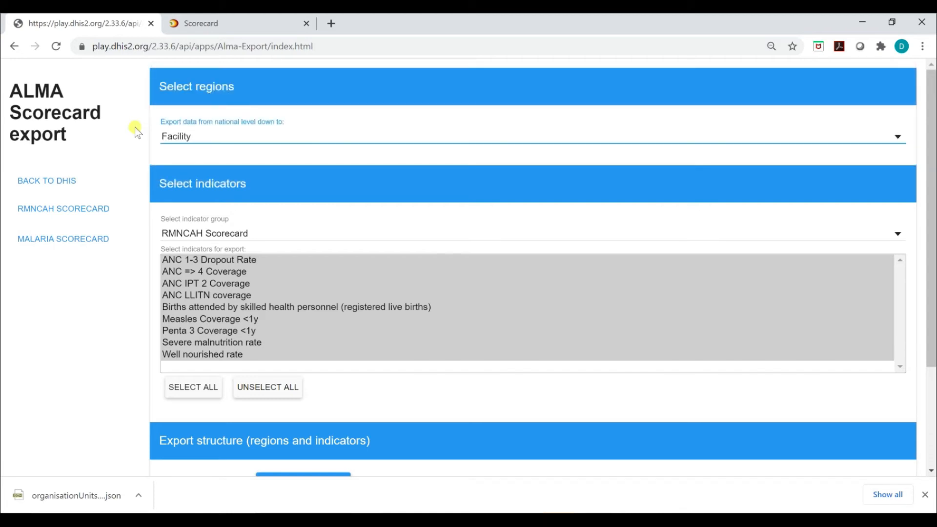
click(331, 230)
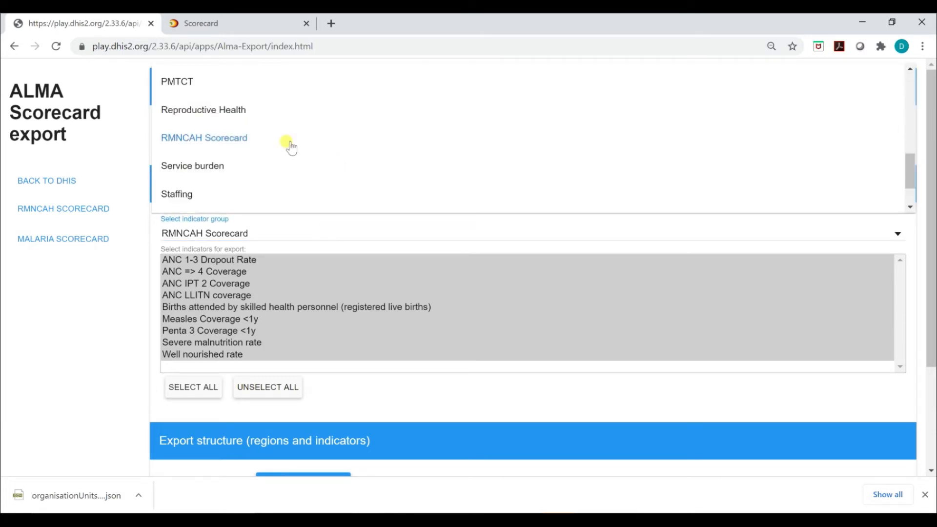
click(226, 139)
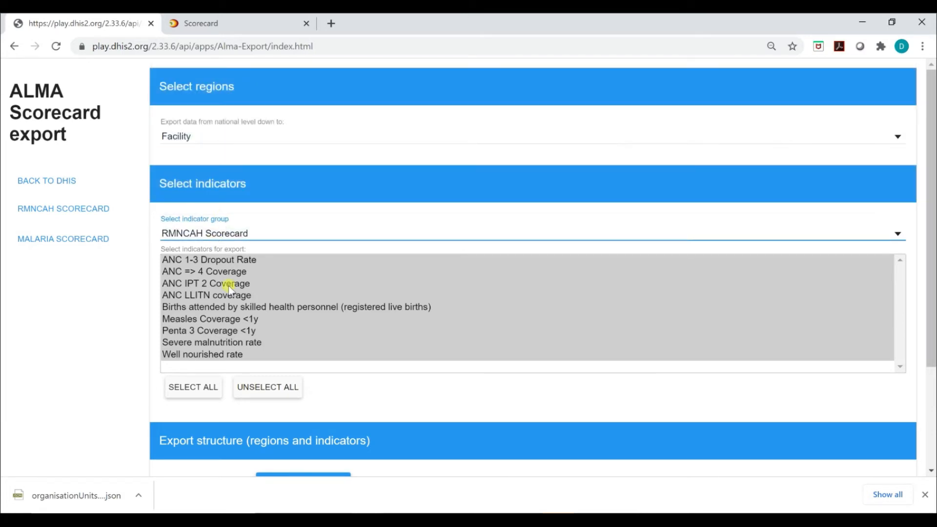
- Try selecting ANC 1-3 Dropout Rate, ANC IPT 2 Coverage and Births attended by skilled health personnel singly, and reselect all indicators
click(236, 266)
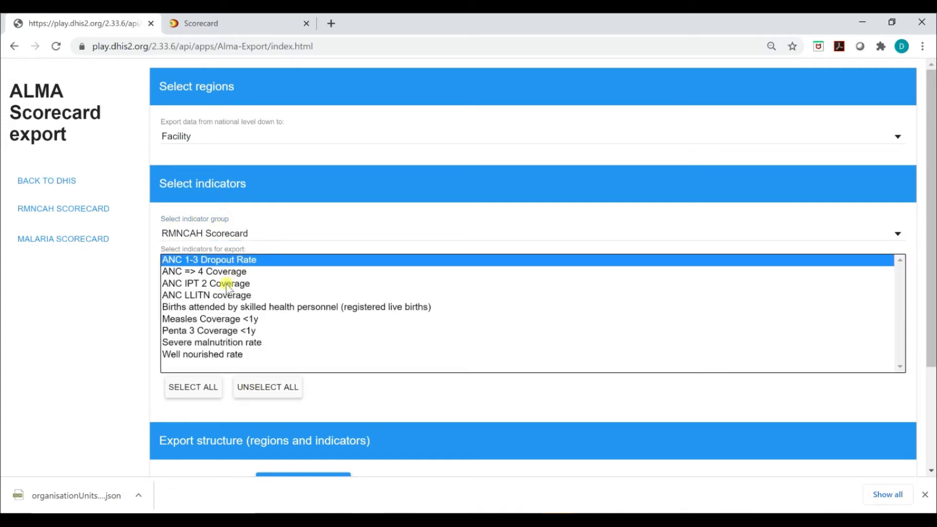
click(227, 284)
click(218, 309)
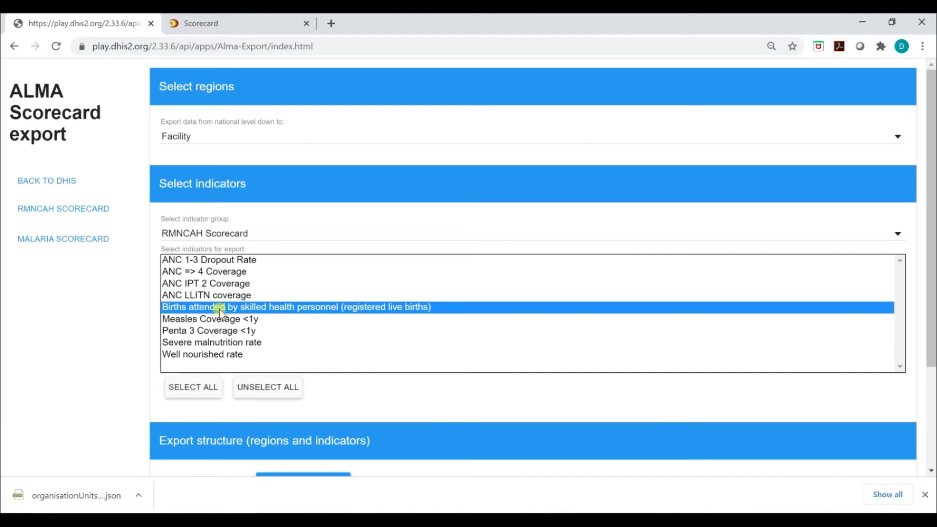
click(191, 388)
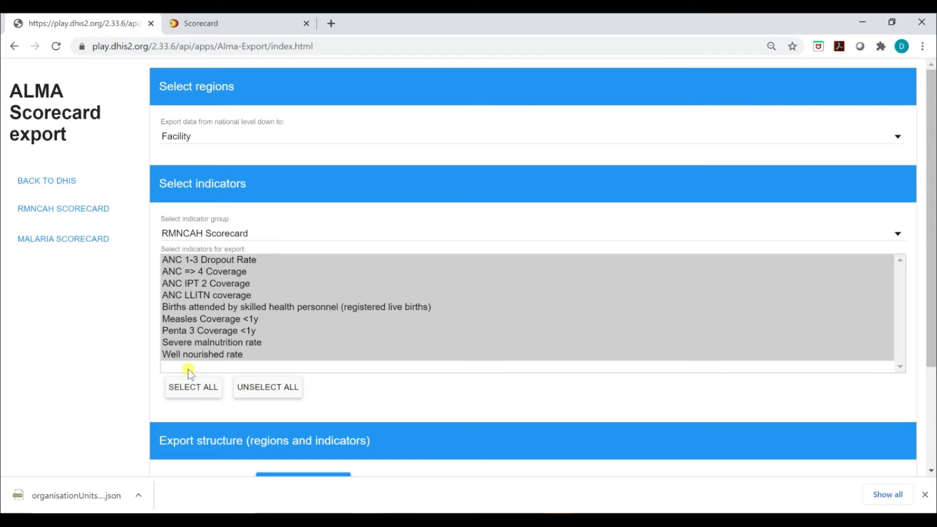
- Select ANC 1-3 Dropout Rate, ANC LLITN coverage, Penta 3 Coverage <1y and Well nourished rate together, and restore the selection of all indicators
click(246, 260)
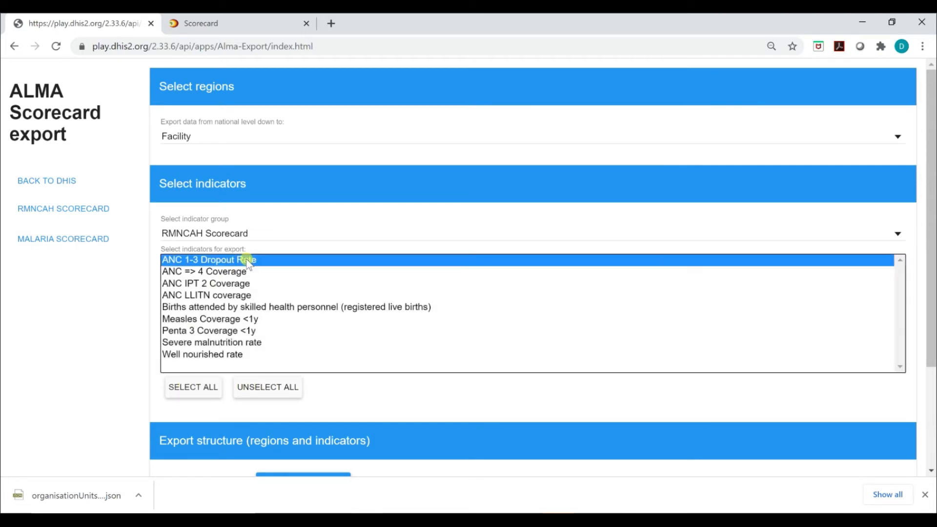
ctrl+click(243, 296)
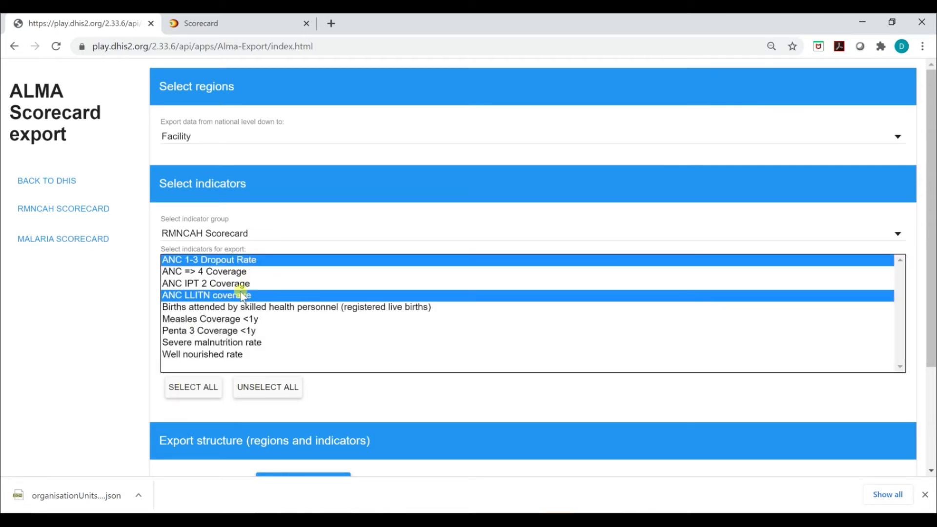
ctrl+click(234, 331)
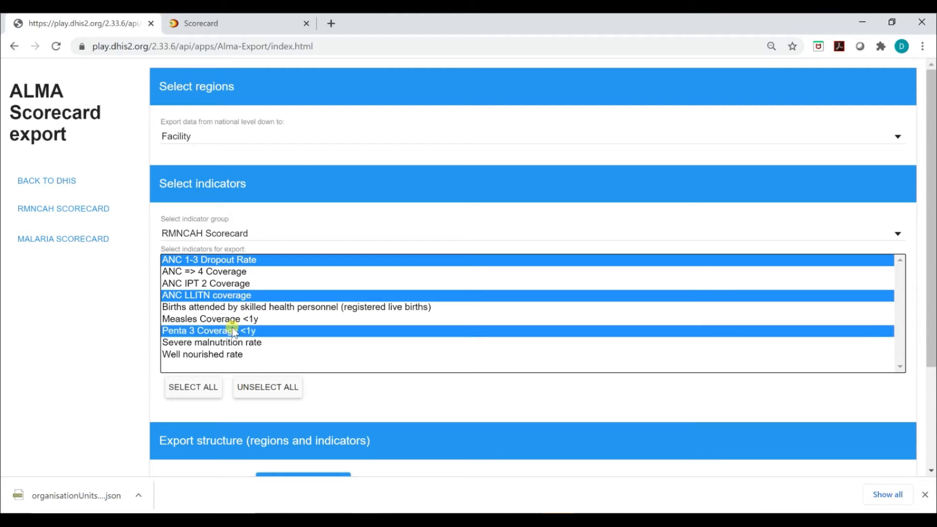
ctrl+click(216, 355)
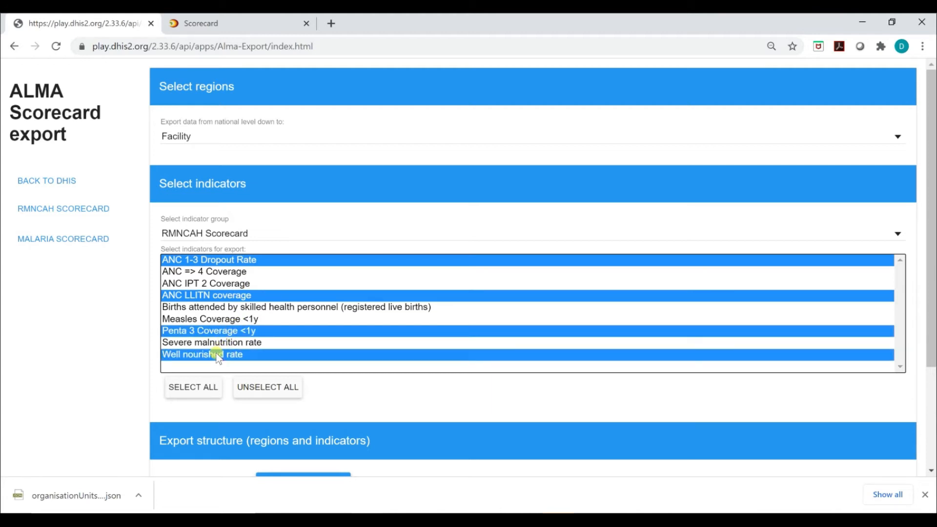
click(194, 388)
- Keep the values export on the Quarterly interval and set its end quarter to Q3
scroll(196, 390, down, 3)
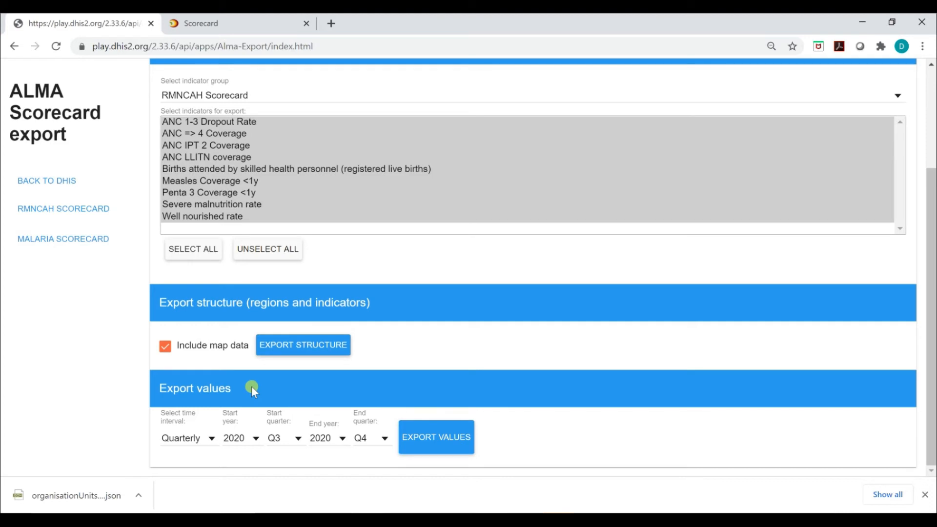
click(211, 445)
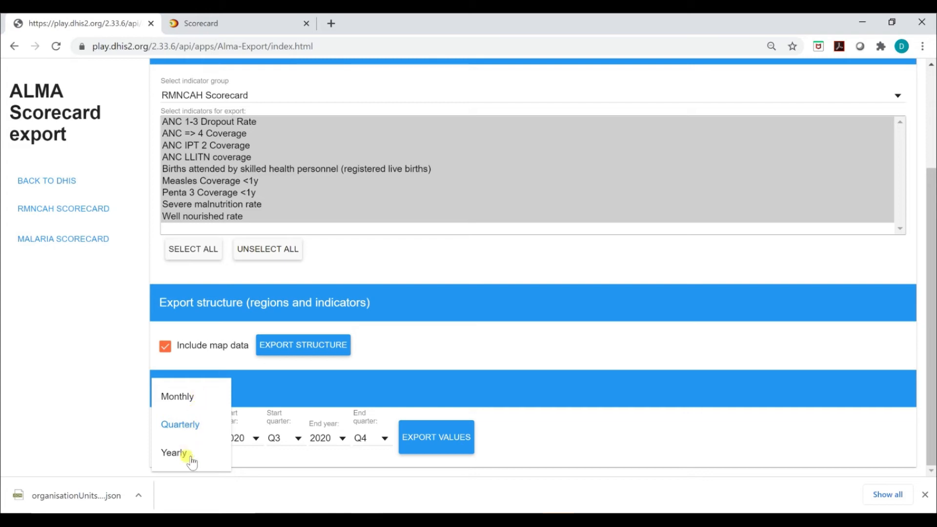
click(287, 459)
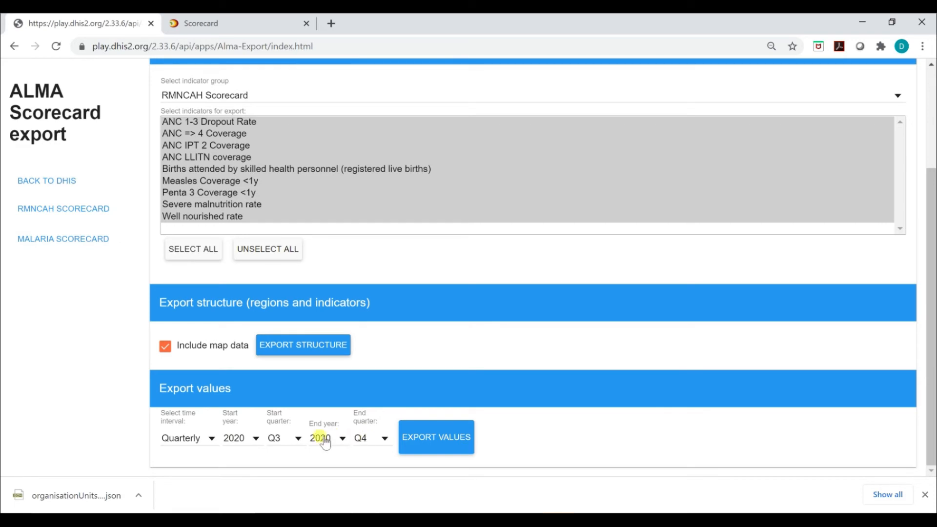
click(385, 444)
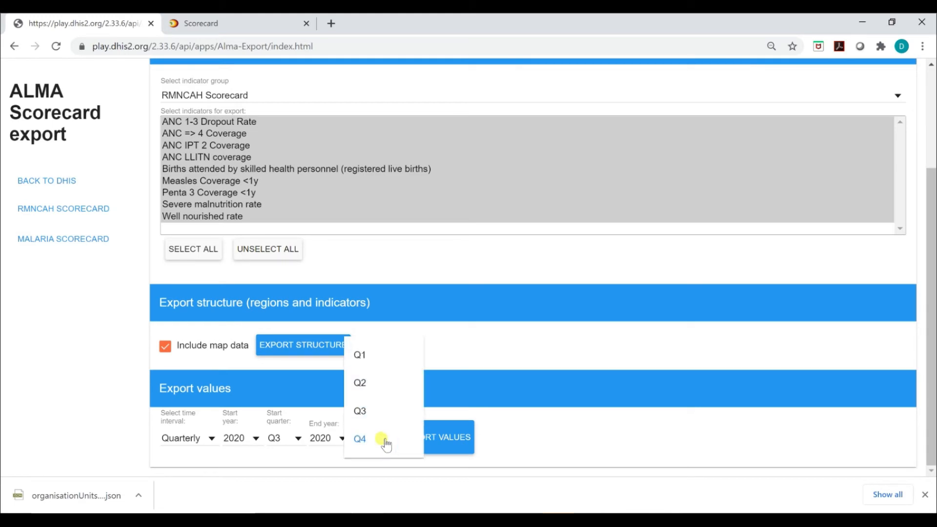
click(364, 410)
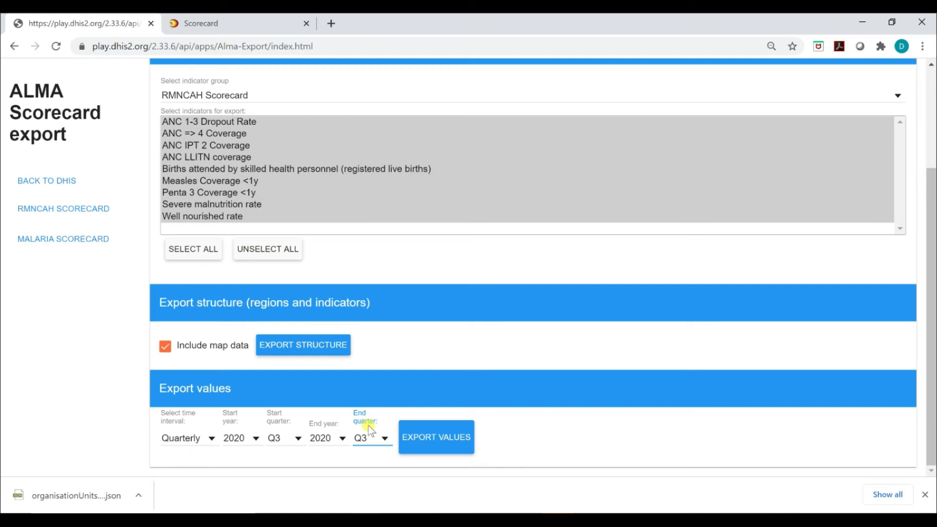
- Export the values of all selected RMNCAH Scorecard indicators for Q3 2020 down to facility level
scroll(369, 464, up, 3)
scroll(371, 466, down, 2)
scroll(369, 466, down, 1)
click(445, 446)
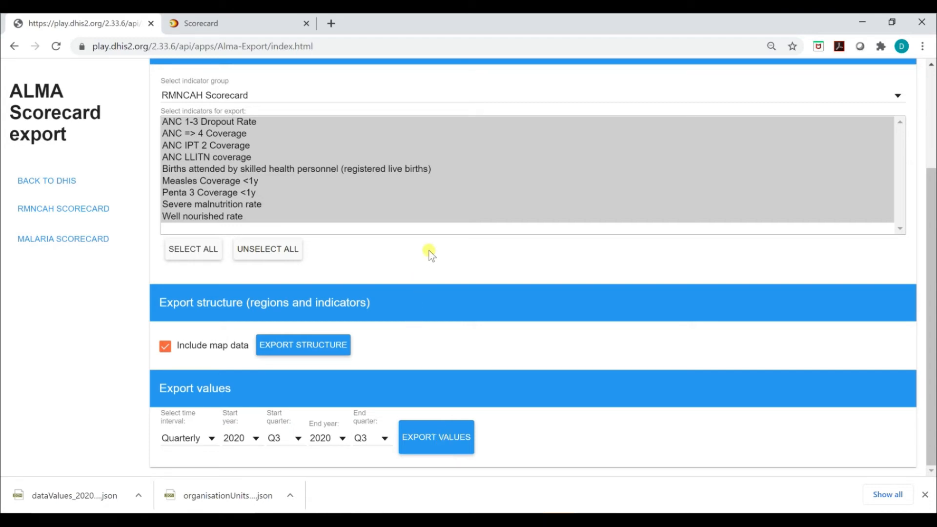
scroll(428, 250, up, 2)
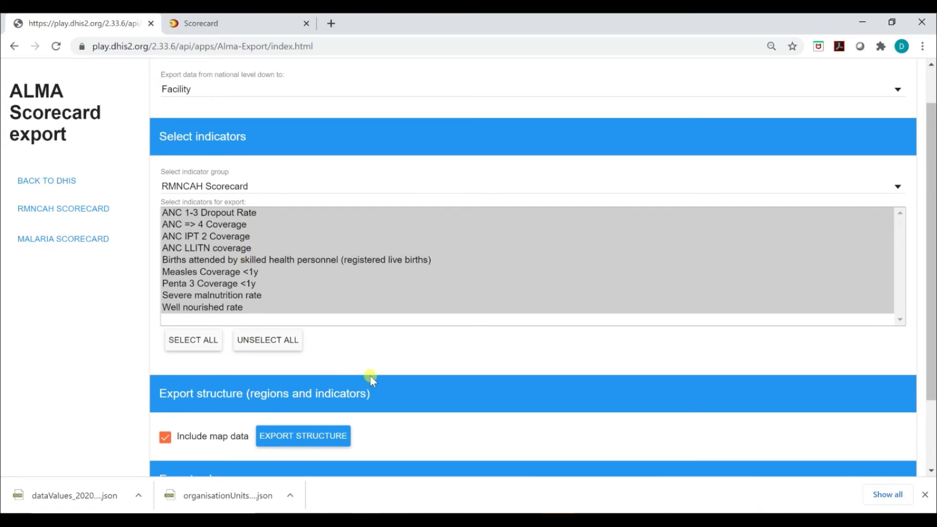
scroll(482, 423, down, 2)
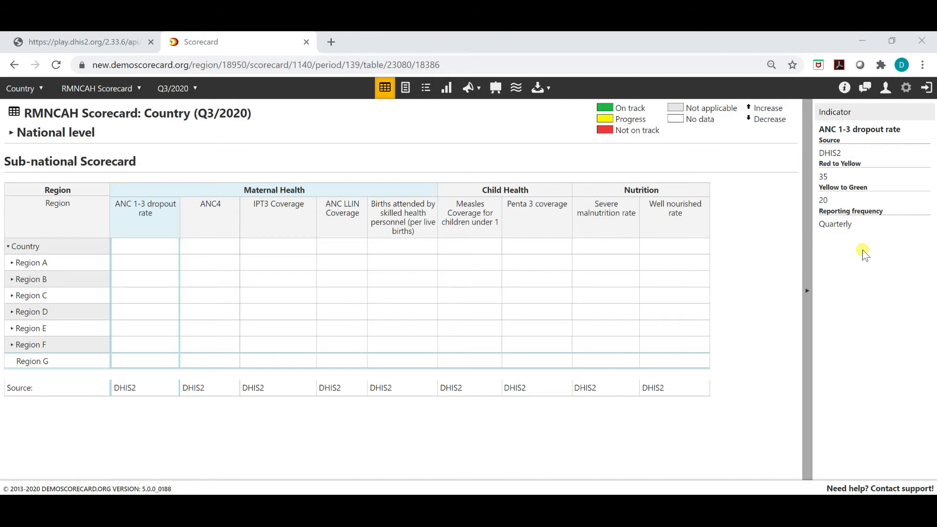
- In the Scorecard platform, turn on admin mode and import the DHIS values from dataValues_2020Q3 (4).json in Downloads
click(901, 93)
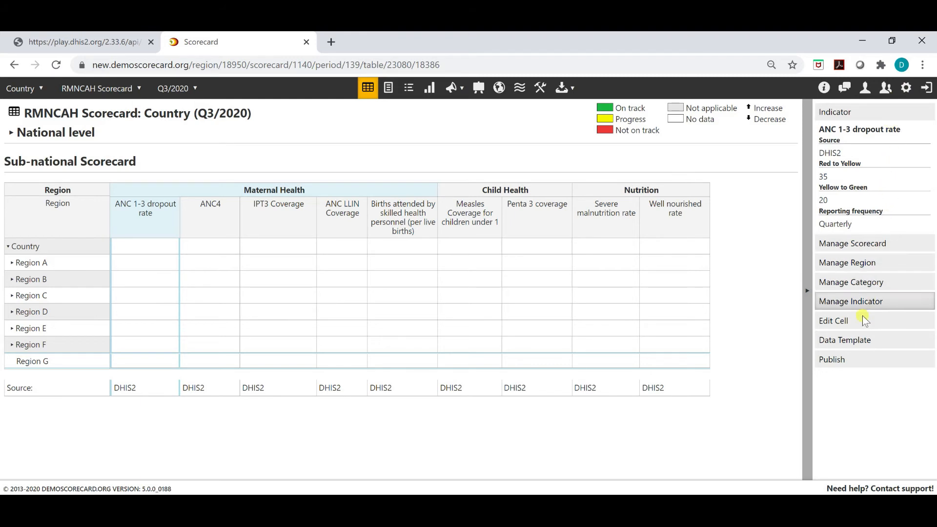
click(849, 339)
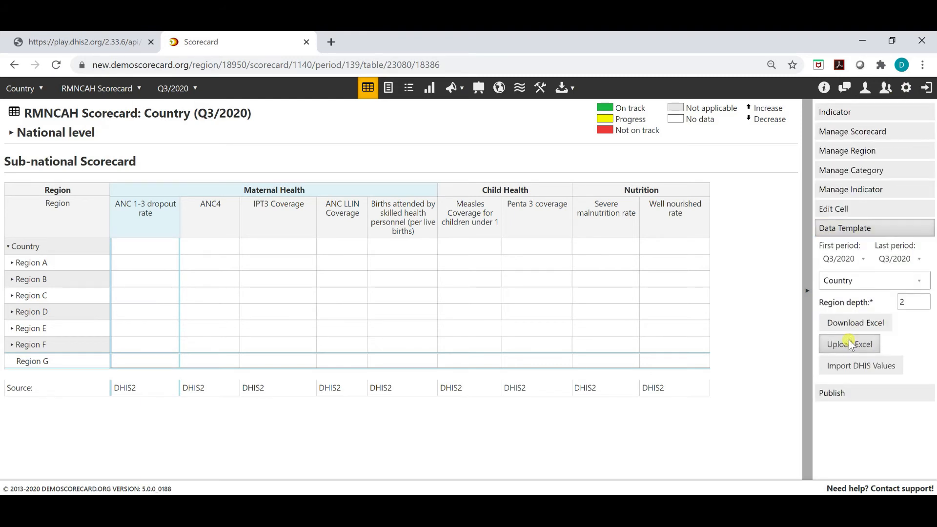
click(874, 373)
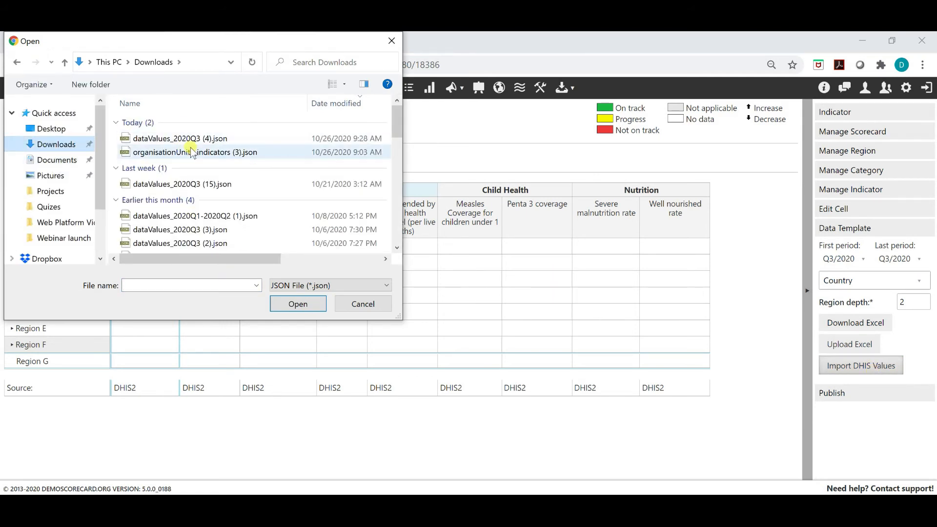
click(173, 140)
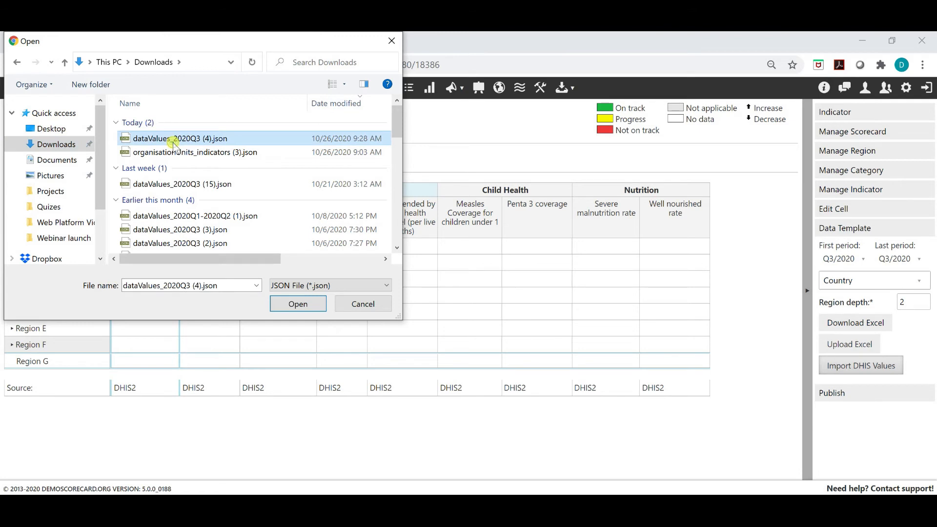
click(297, 304)
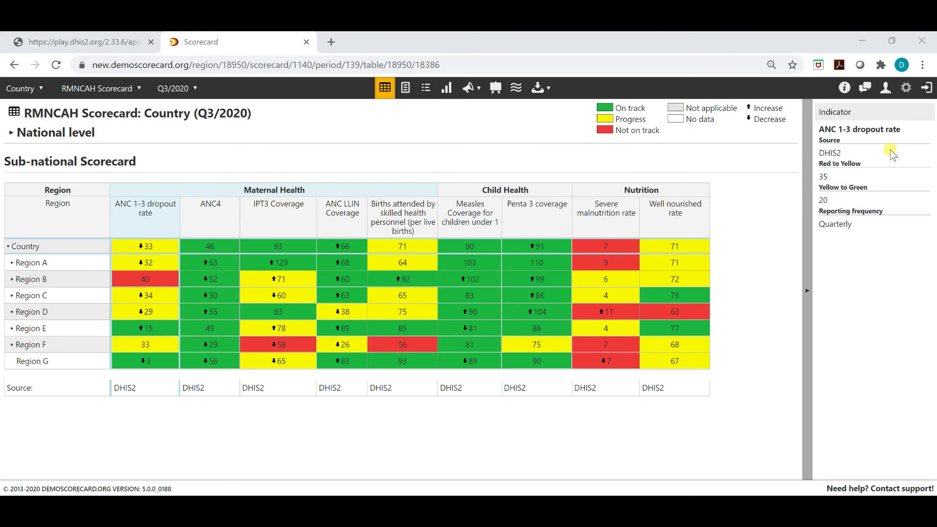
- Turn on admin mode and download the Excel data template for Country, period Q3/2020, with region depth 2
click(905, 92)
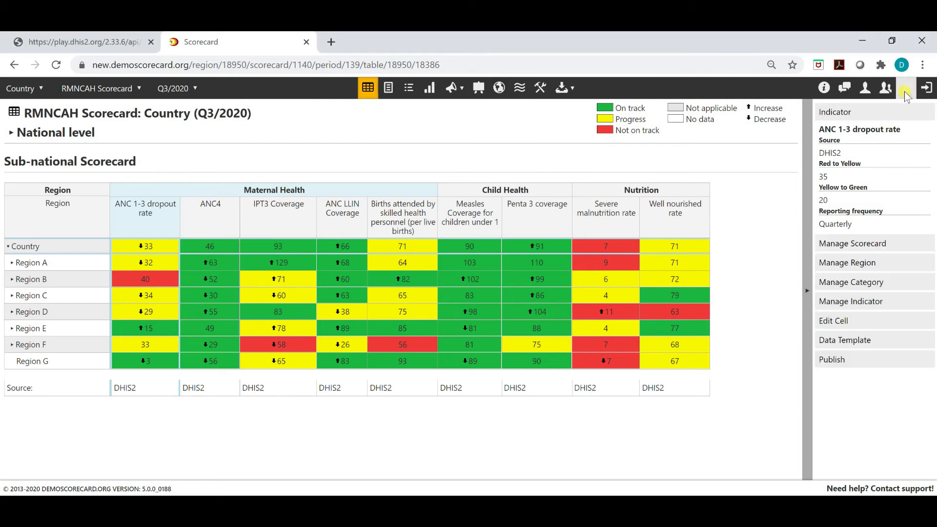
click(859, 342)
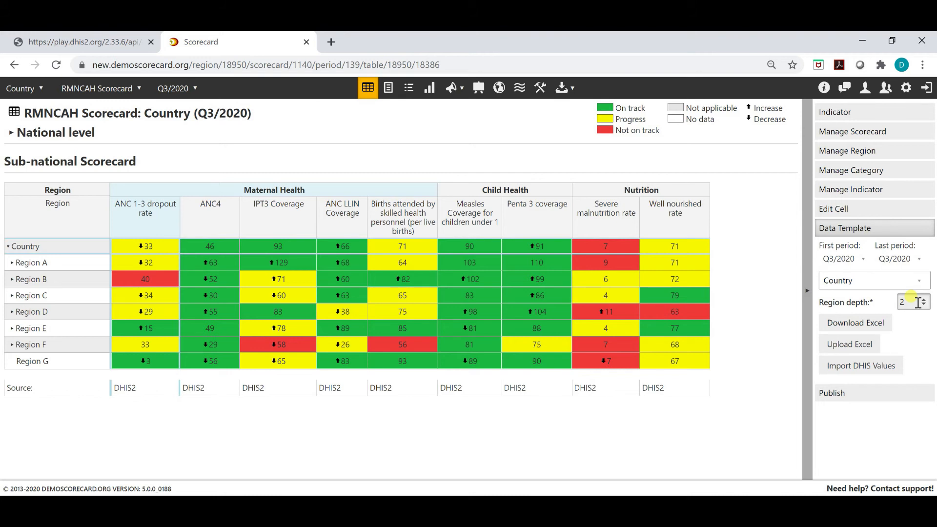
click(846, 325)
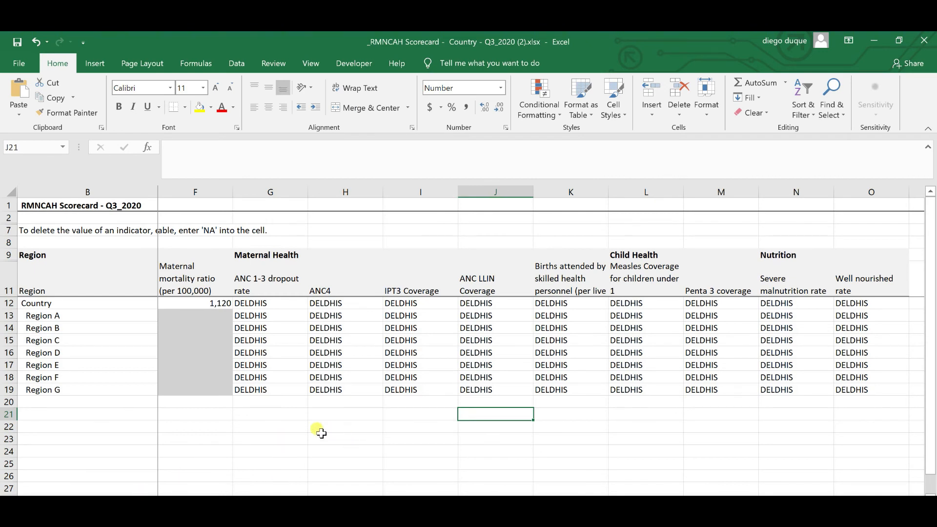
- Enter DELDHIS in the Country cell of the ANC 1-3 dropout rate column
scroll(319, 433, right, 1)
scroll(320, 433, left, 2)
click(341, 303)
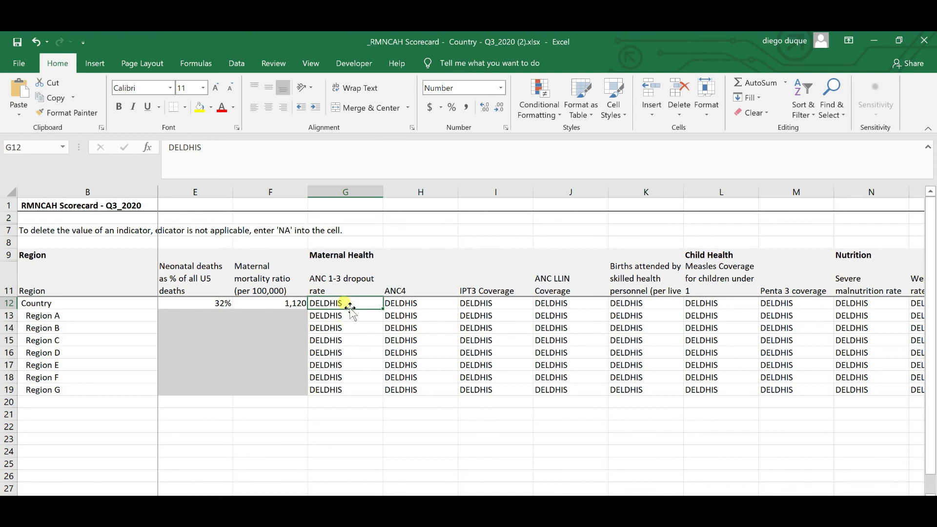
double_click(351, 304)
text(DELDHIS)
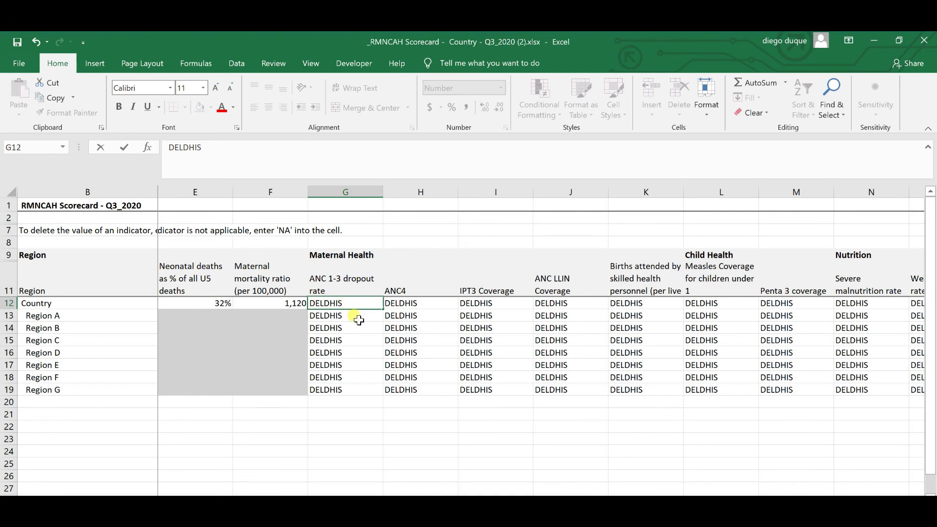
key(Return)
click(365, 302)
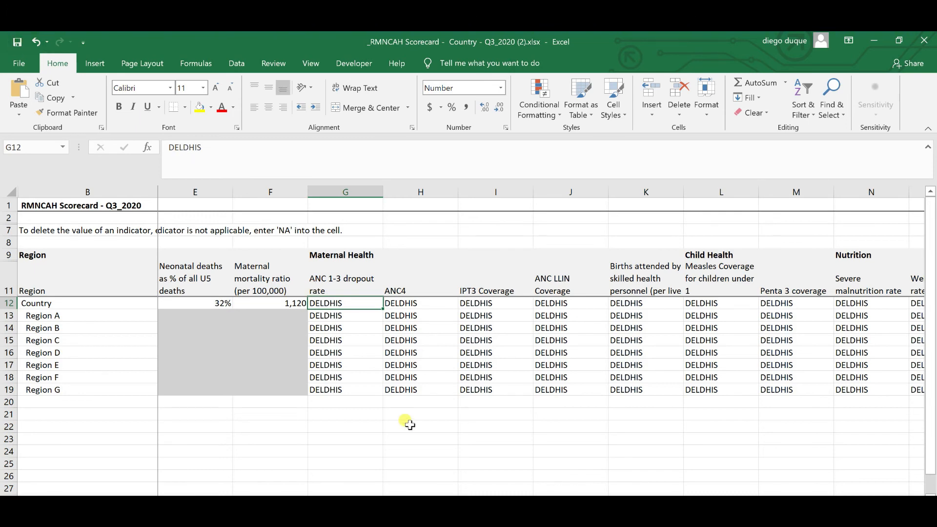
- Switch to the Scorecard platform in Chrome, turn on admin mode and upload the data template _RMNCAH Scorecard - Country - Q3_2020 (2).xlsx
mouse_move(367, 519)
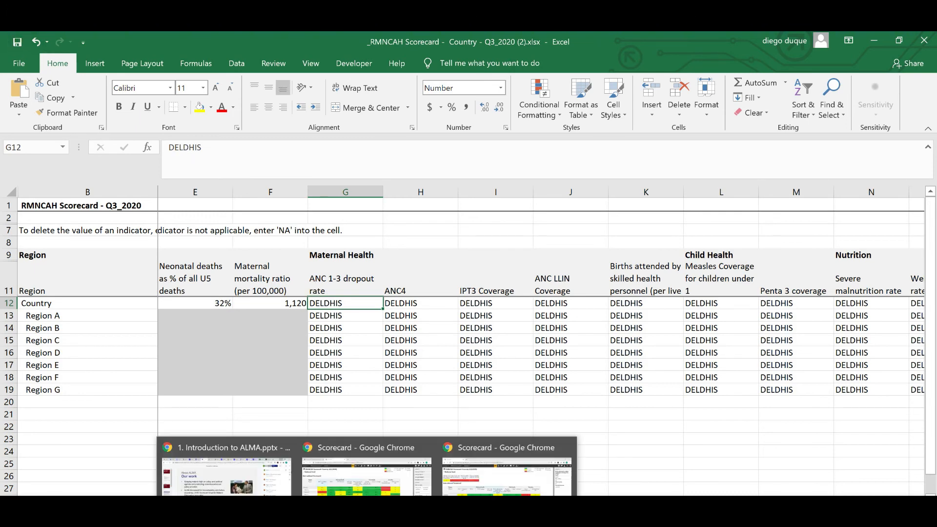
mouse_move(507, 479)
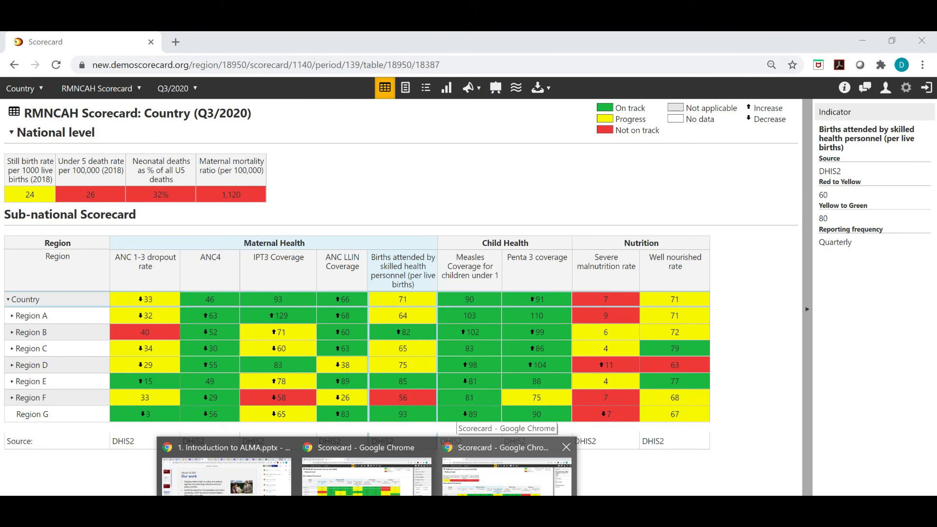
click(507, 478)
click(906, 89)
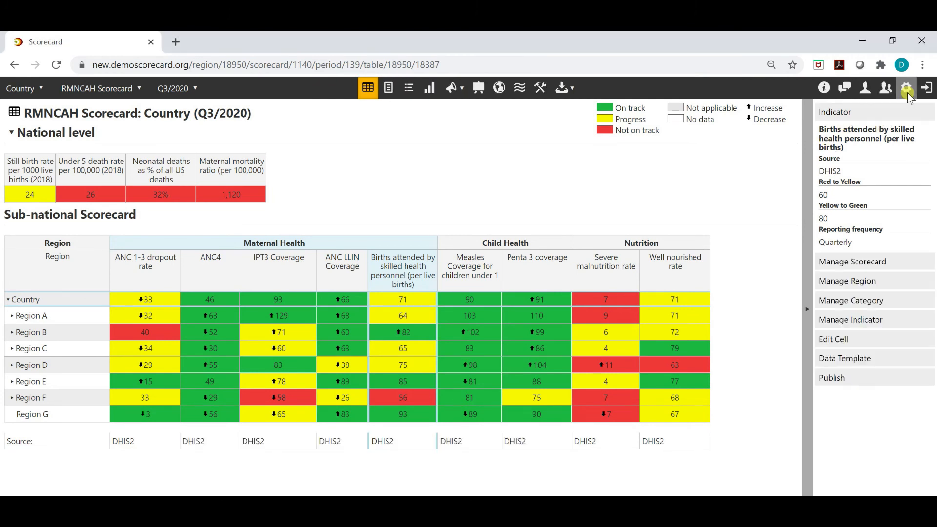
click(878, 357)
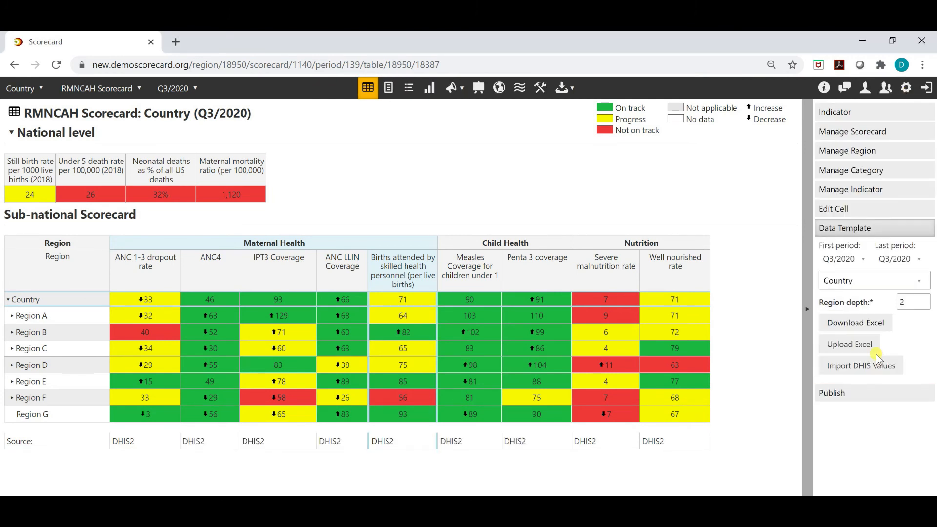
click(853, 344)
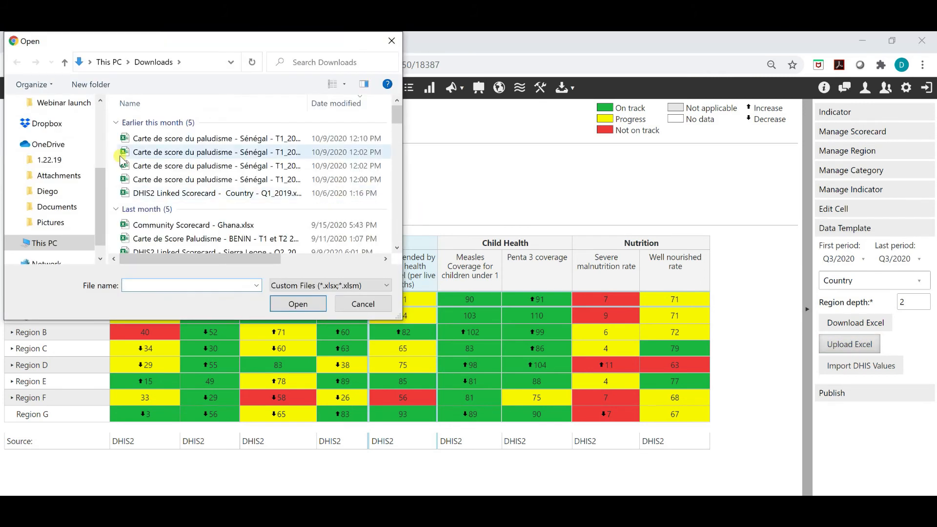
click(184, 139)
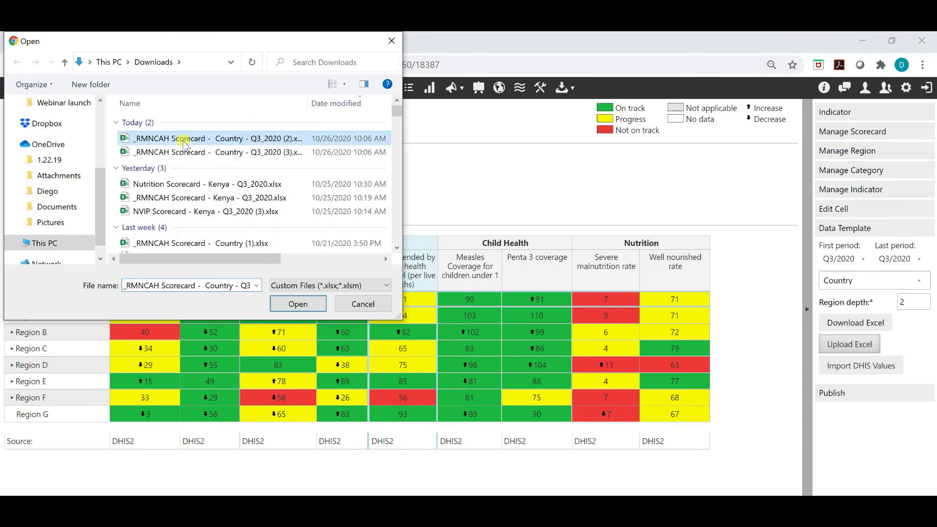
click(297, 304)
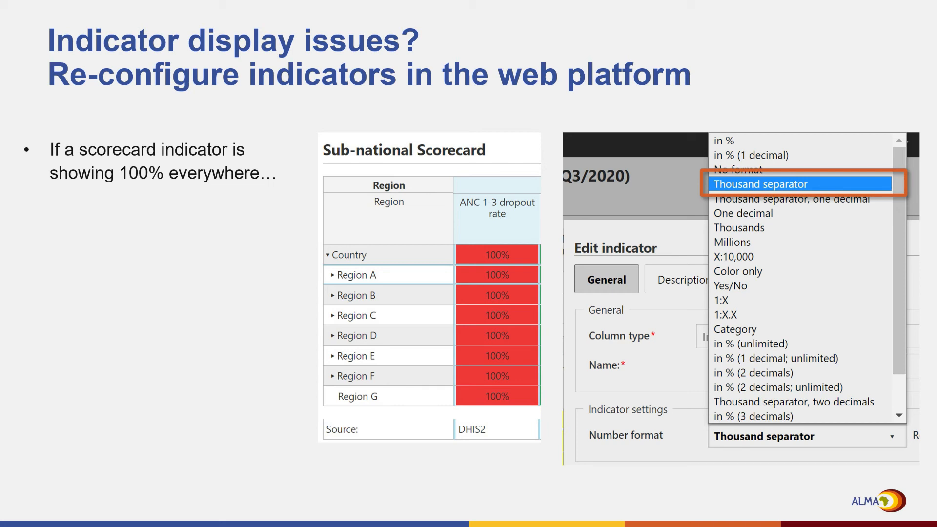
key(Right)
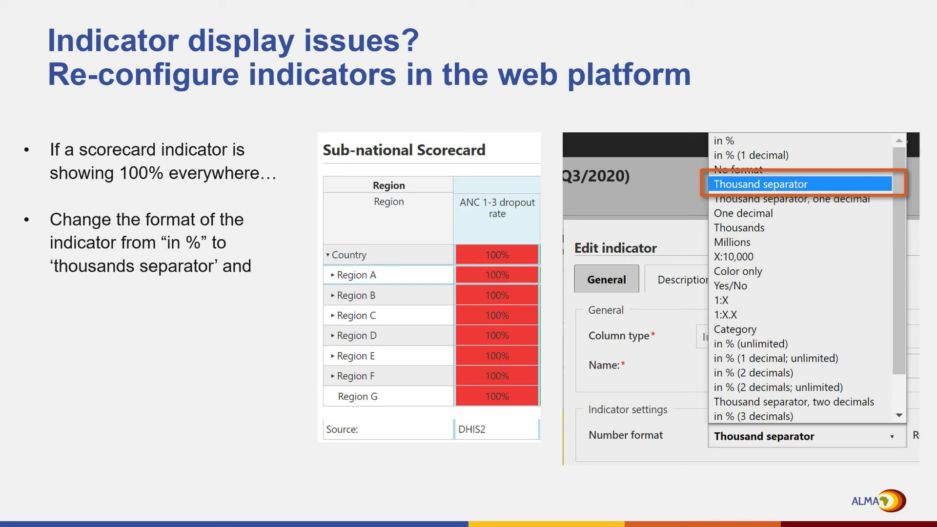
key(Right)
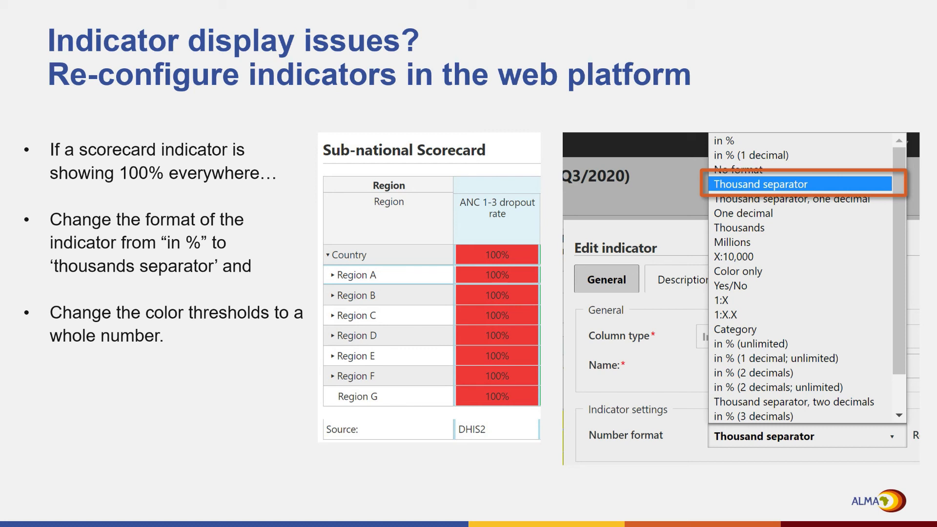
key(Right)
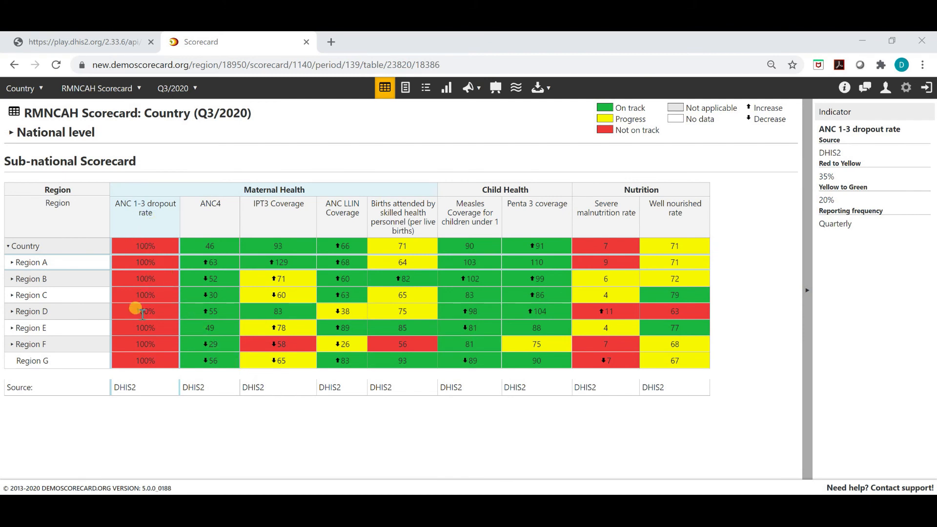
- In admin mode, edit the ANC 1-3 dropout rate indicator and set its number format to Thousand separator
click(155, 249)
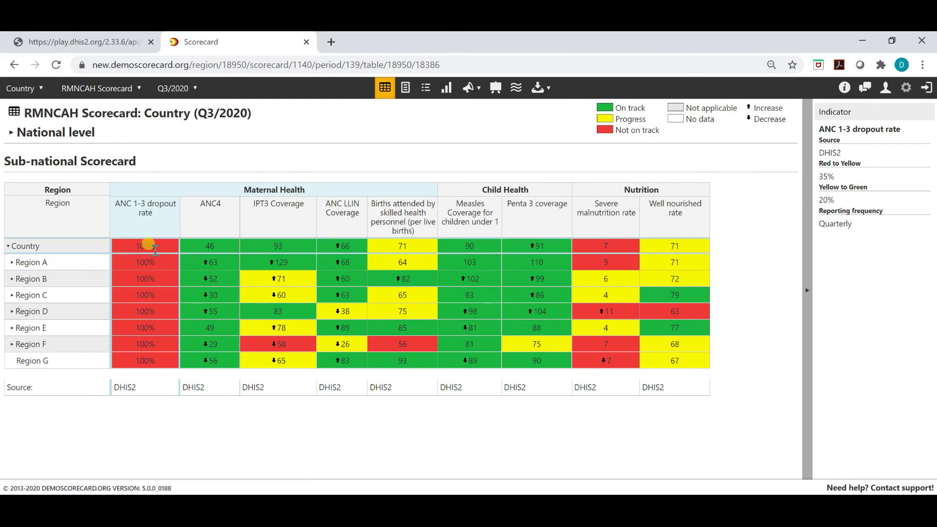
click(904, 88)
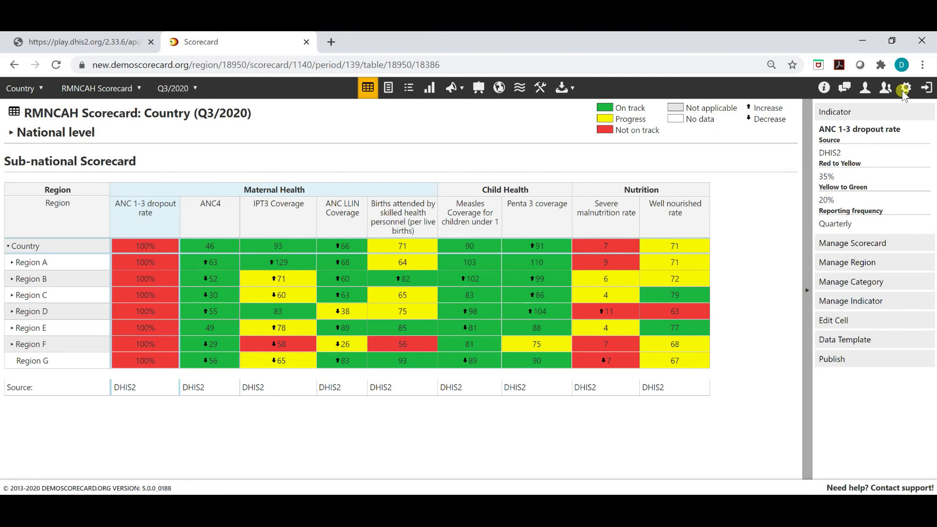
click(850, 302)
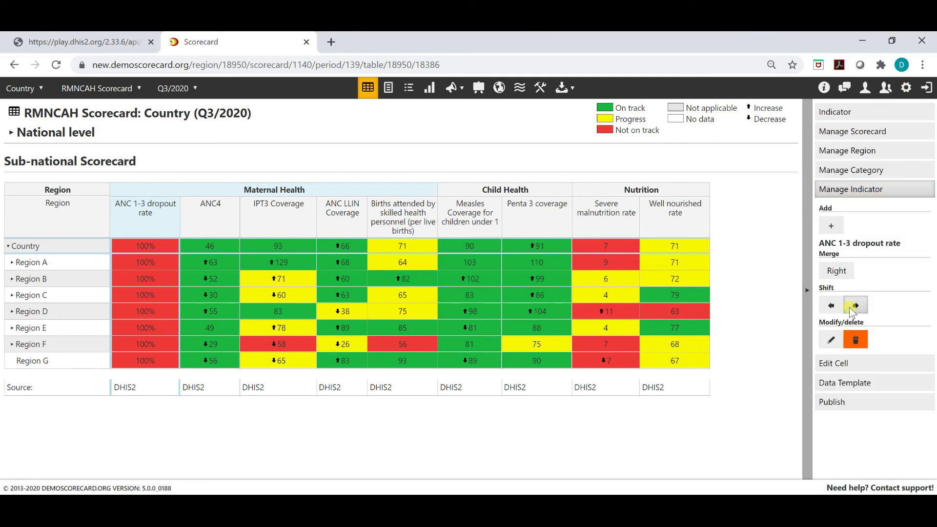
click(829, 340)
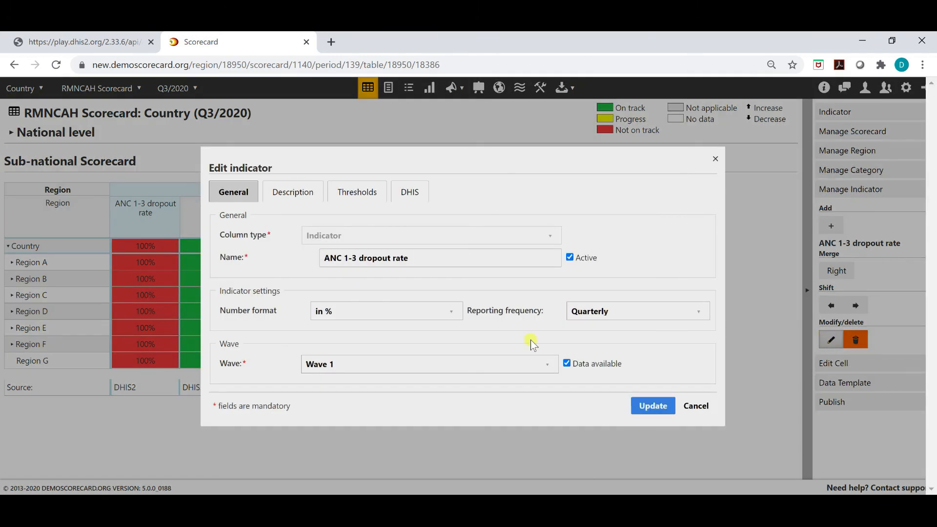
click(452, 313)
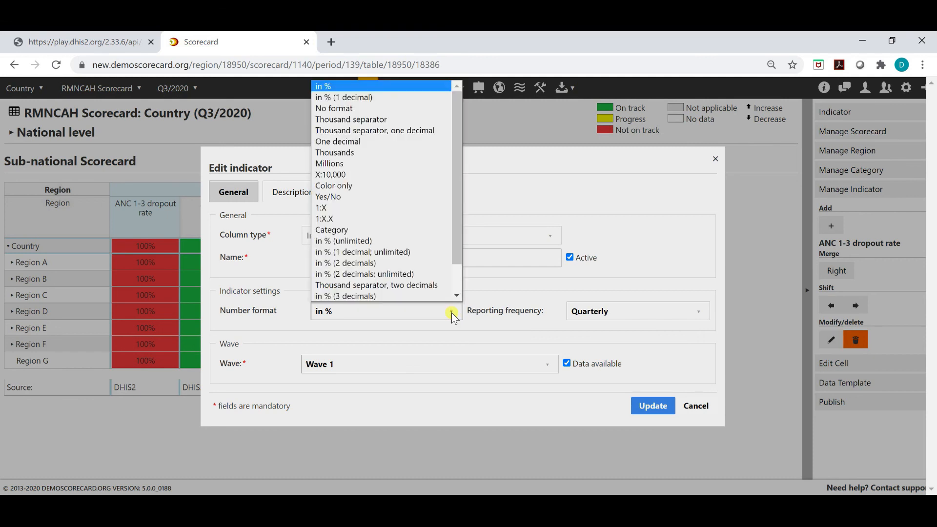
click(392, 119)
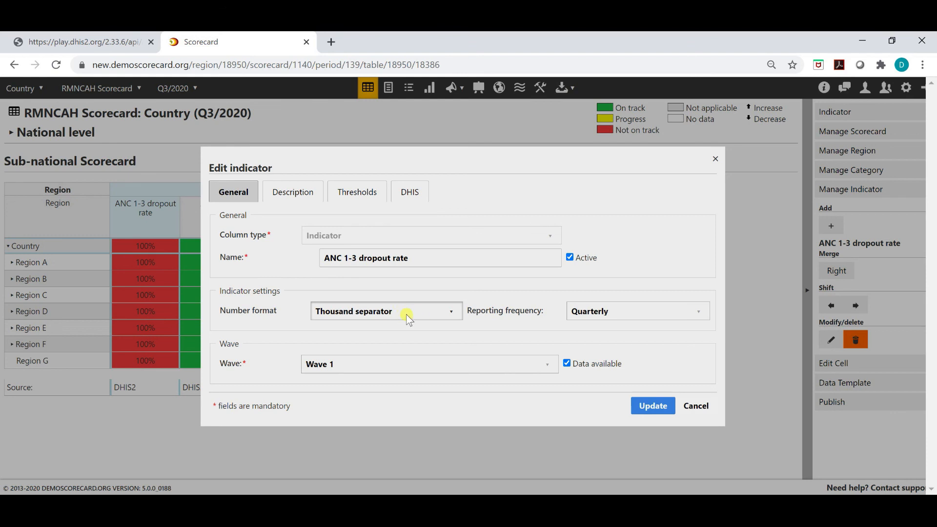
- Set the indicator's color thresholds to 35 for Red to Yellow and 20 for Yellow to Green
click(360, 194)
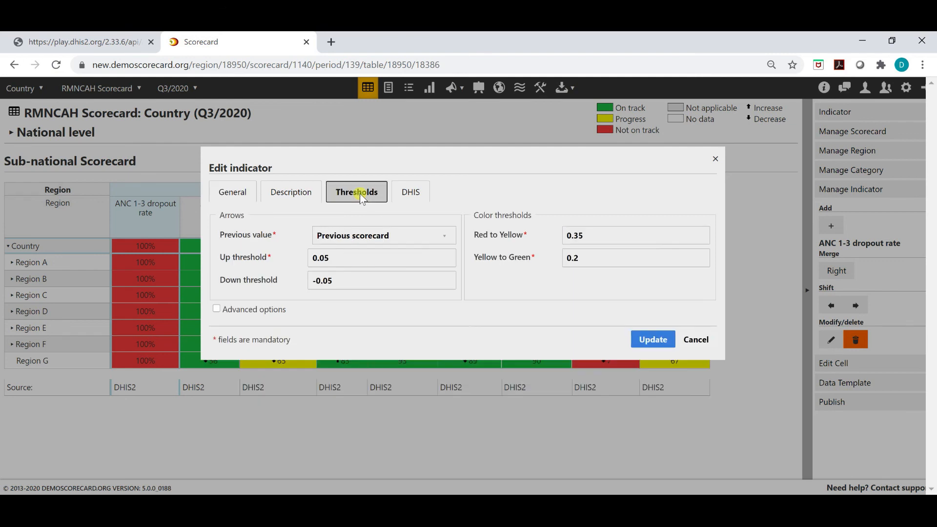
click(592, 235)
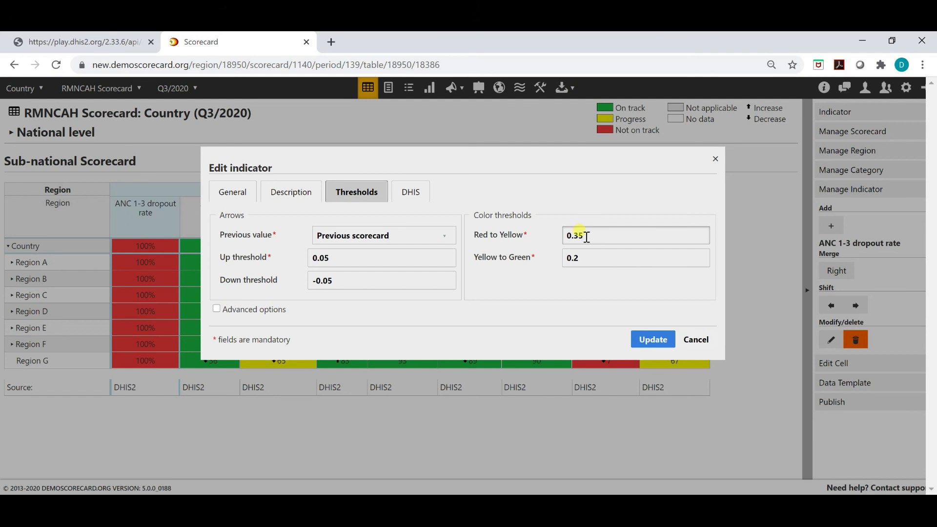
click(589, 258)
click(588, 232)
click(588, 238)
drag(588, 237, 561, 240)
text(35)
click(596, 256)
drag(596, 256, 562, 259)
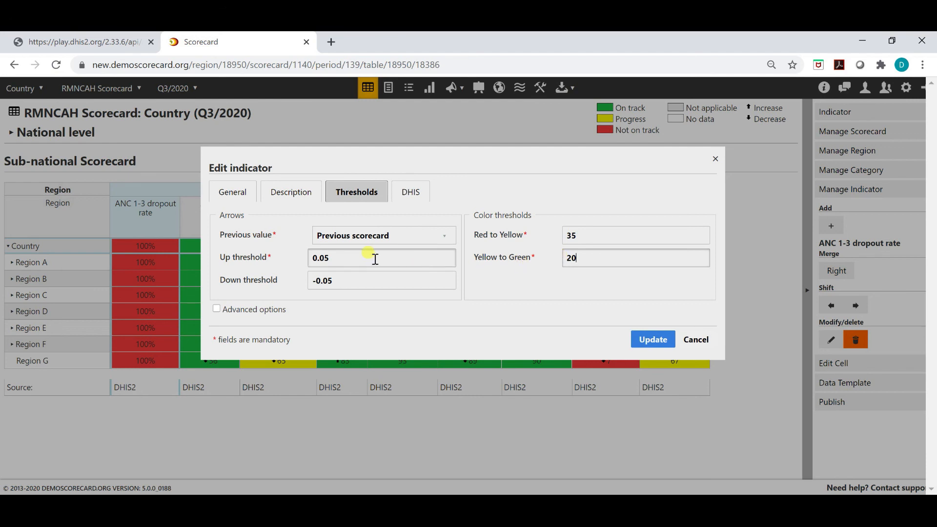
- Set the indicator's arrow thresholds to 5 for up and -5 for down
click(326, 259)
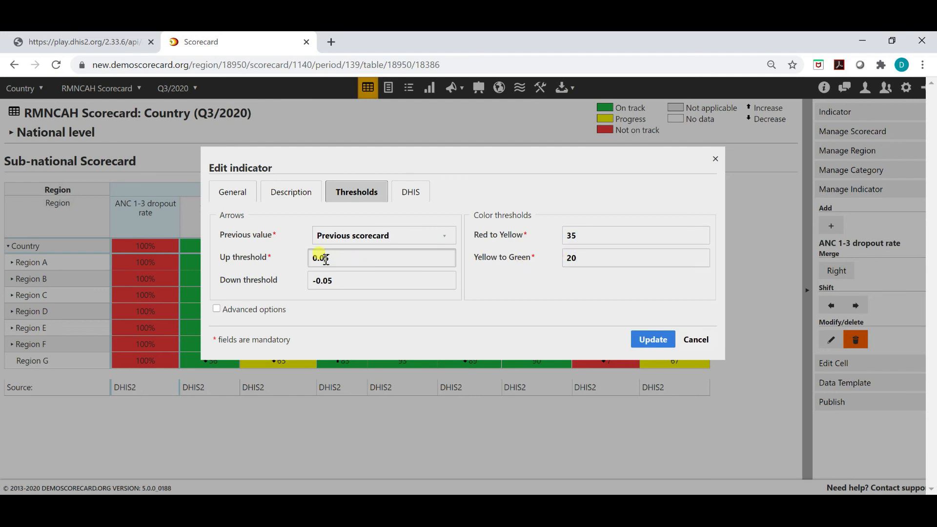
key(BackSpace)
key(BackSpace)
key(BackSpace)
click(330, 282)
key(BackSpace)
key(BackSpace)
key(BackSpace)
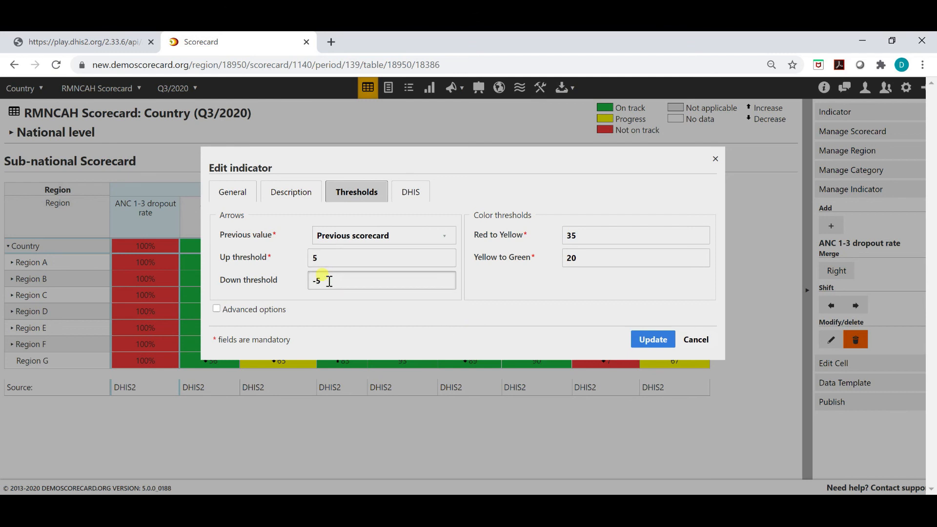
- Recheck the number format and color thresholds of the ANC 1-3 dropout rate indicator and save its changes
click(224, 189)
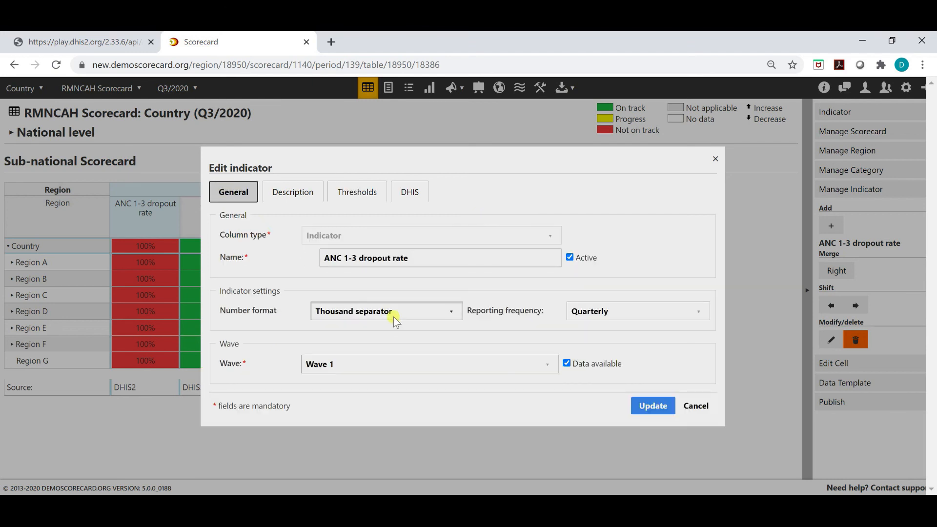
click(358, 192)
click(581, 237)
click(593, 256)
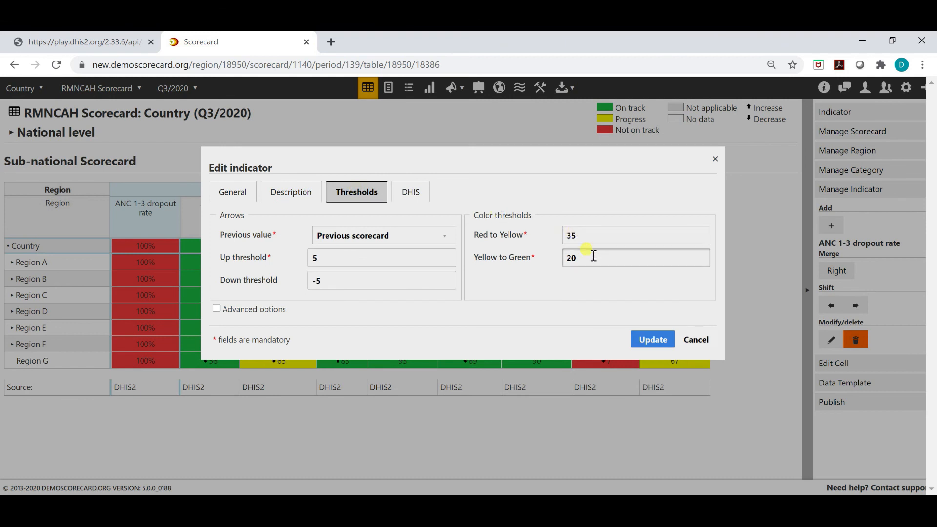
click(657, 331)
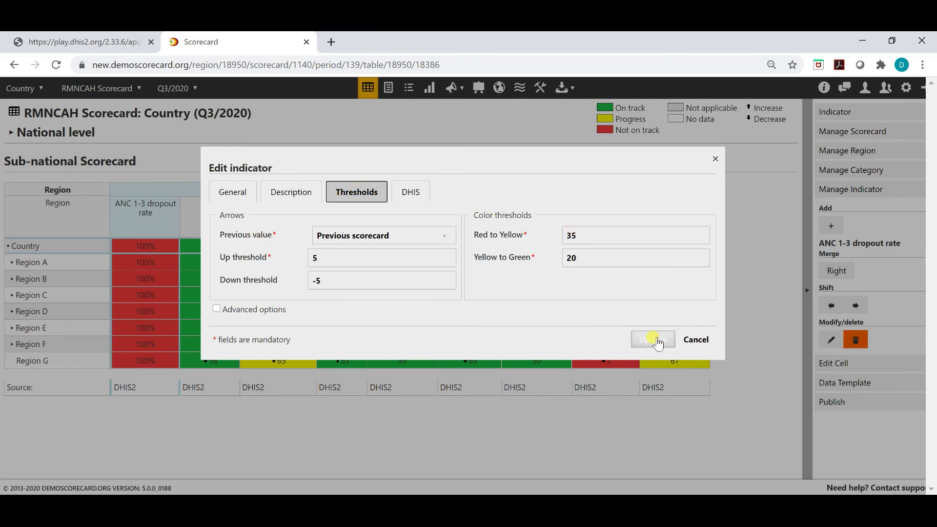